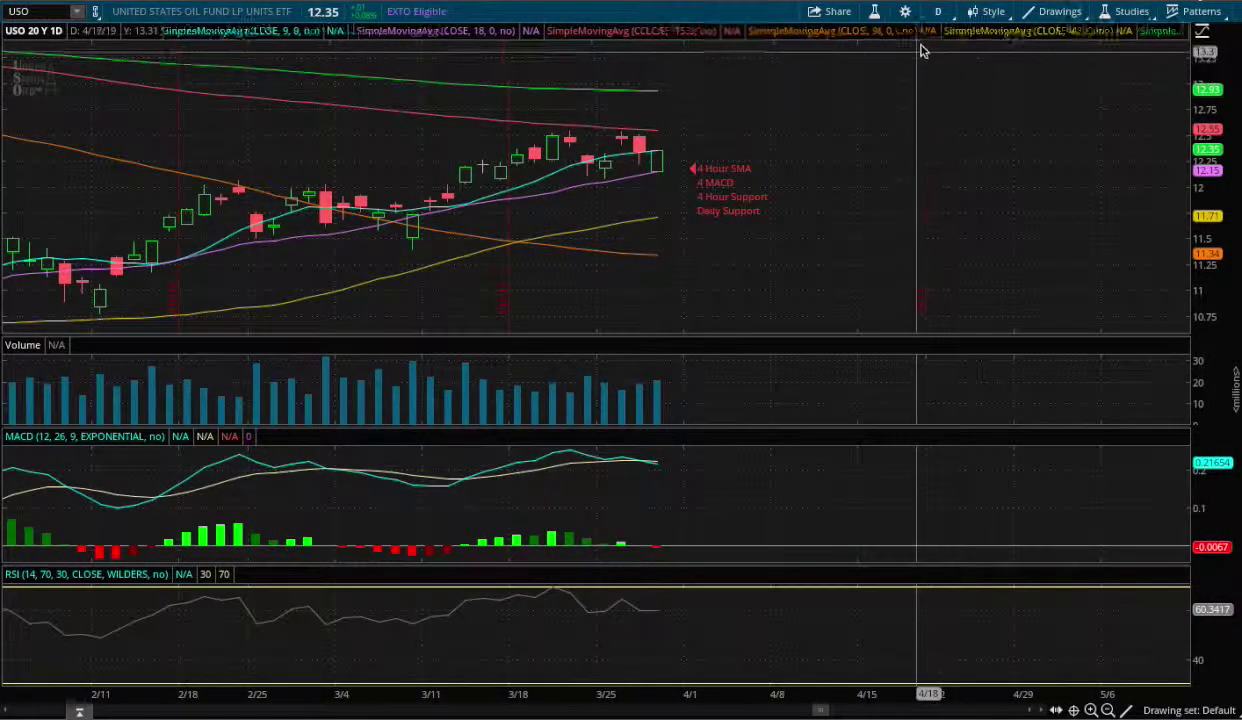
Step: Switch the USO chart to the 180-day 4-hour time frame and show the candles from late January through March
left_click(937, 11)
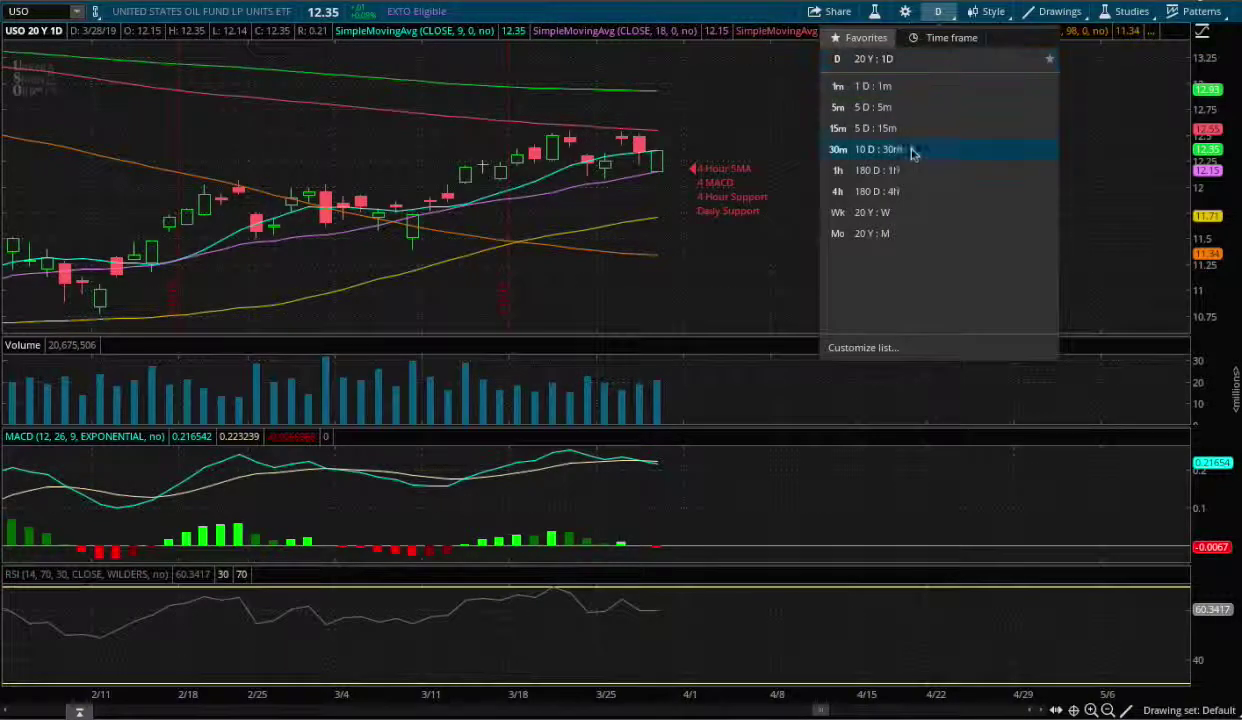
left_click(883, 192)
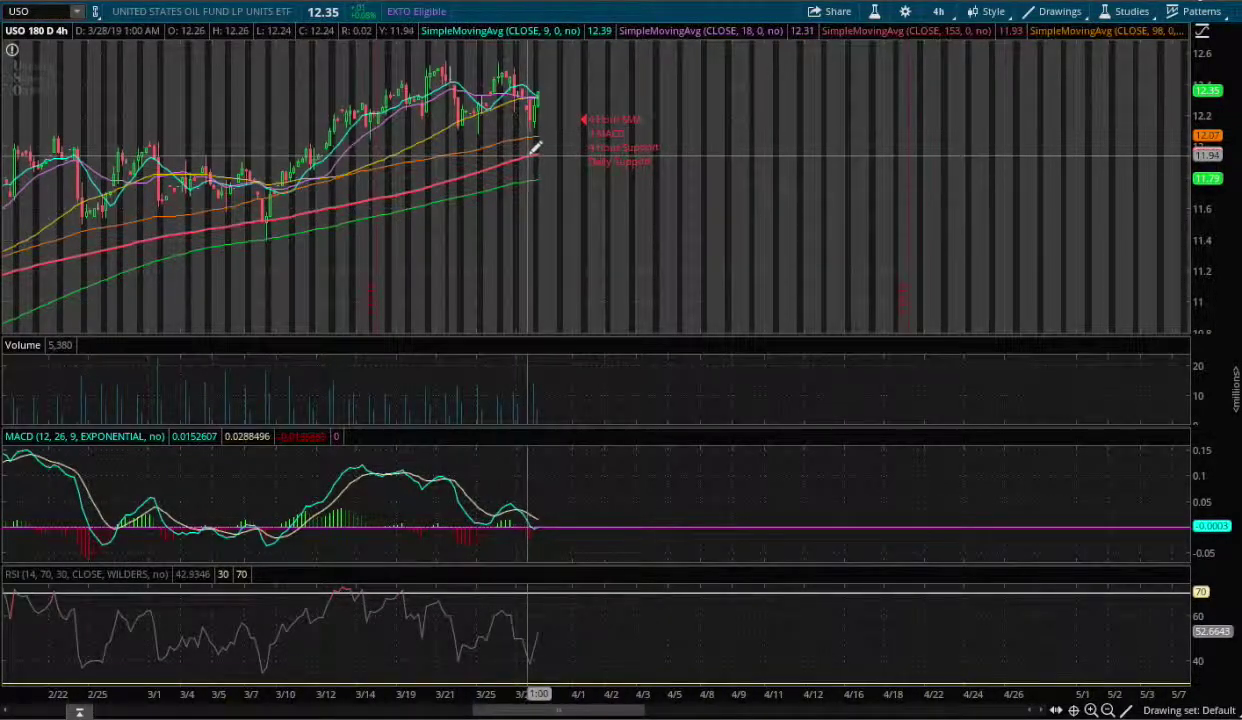
scroll(531, 147, "up", 2)
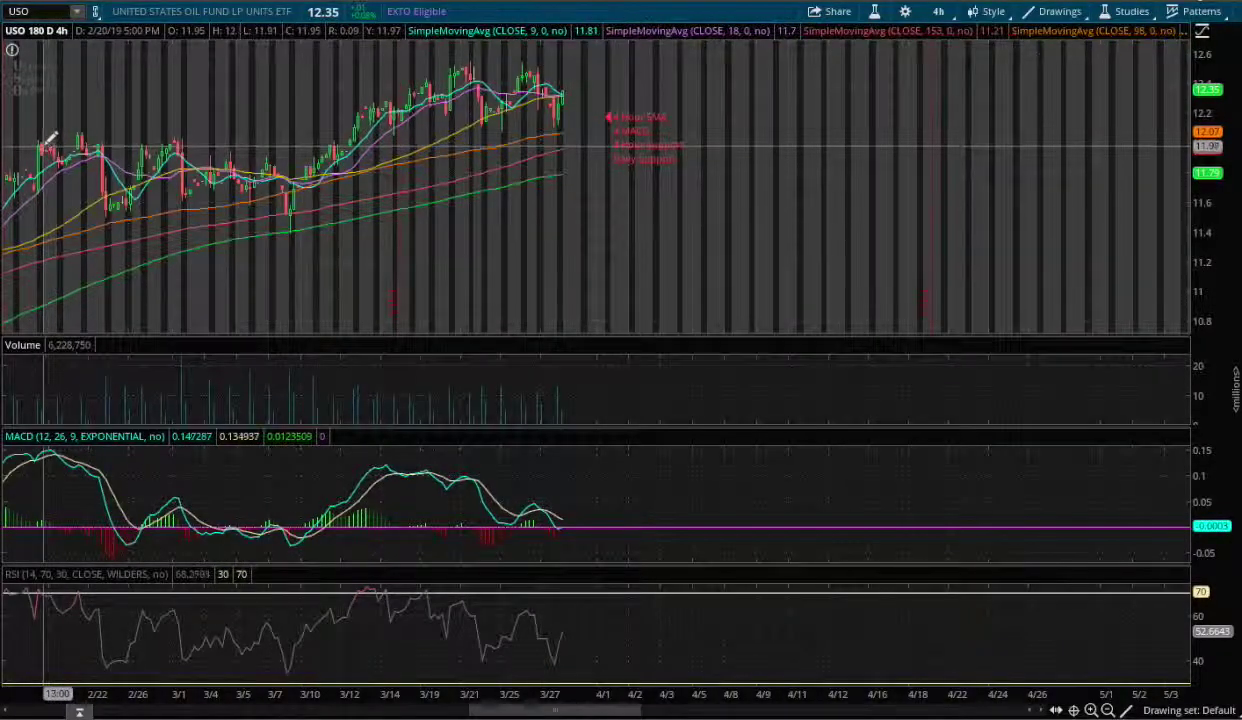
scroll(384, 150, "down", 3)
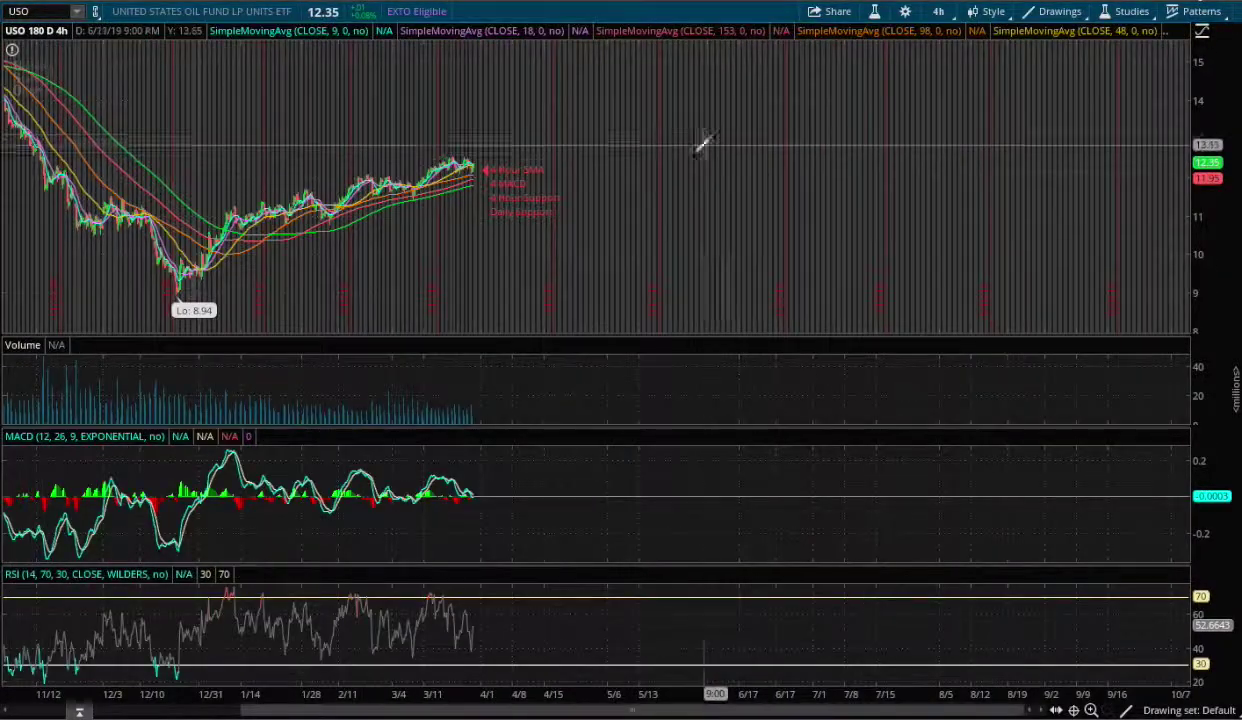
left_click_drag(270, 172, 785, 224)
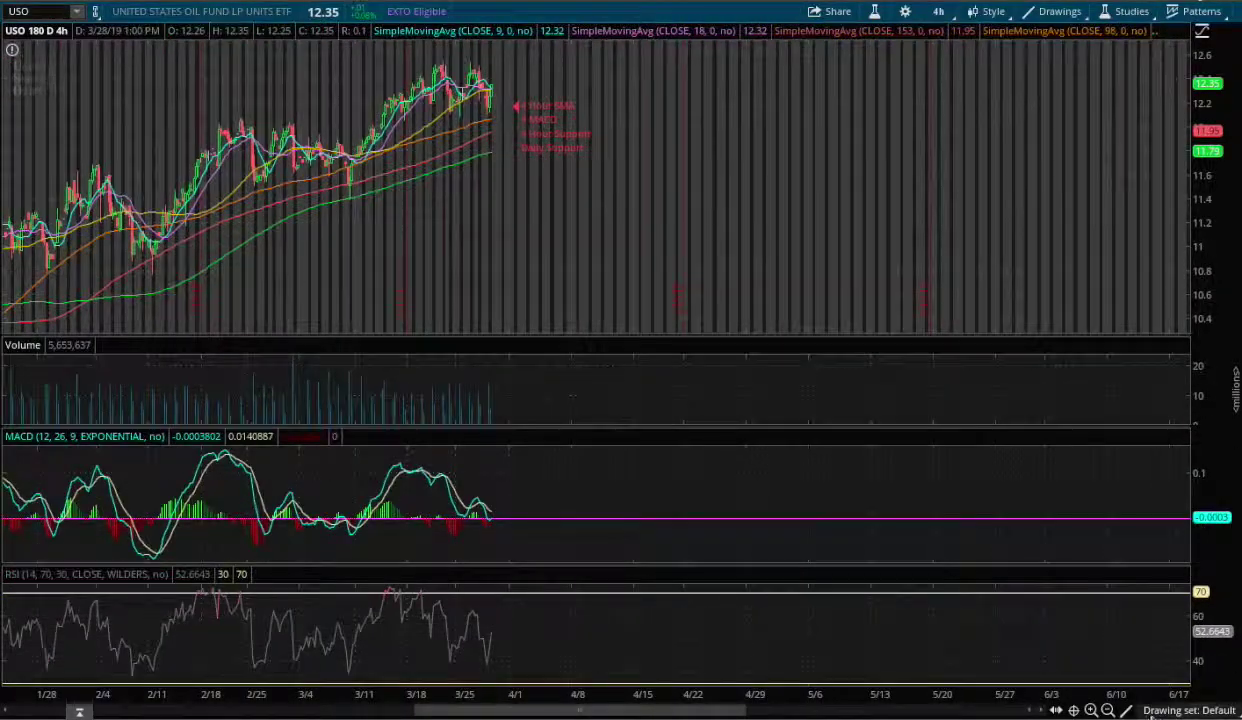
Step: Place a horizontal price level at about 11.96 as support on the 4-hour USO chart
left_click(1127, 711)
left_click(1135, 421)
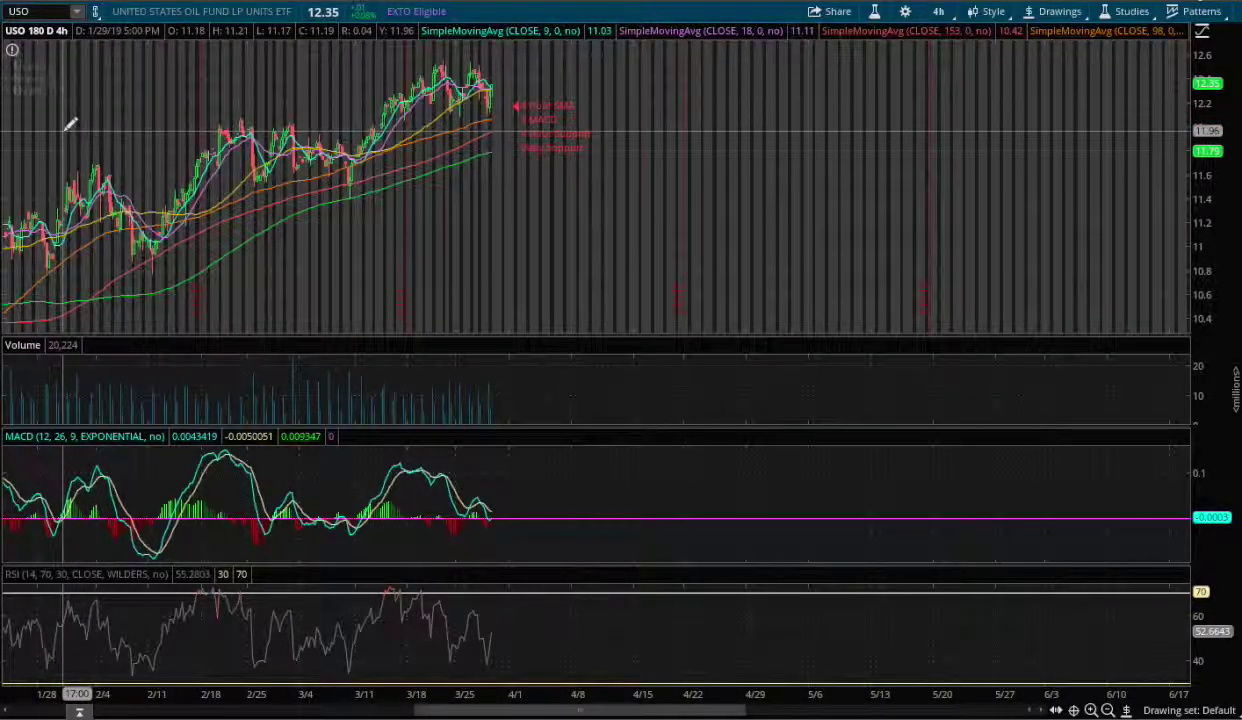
left_click(62, 131)
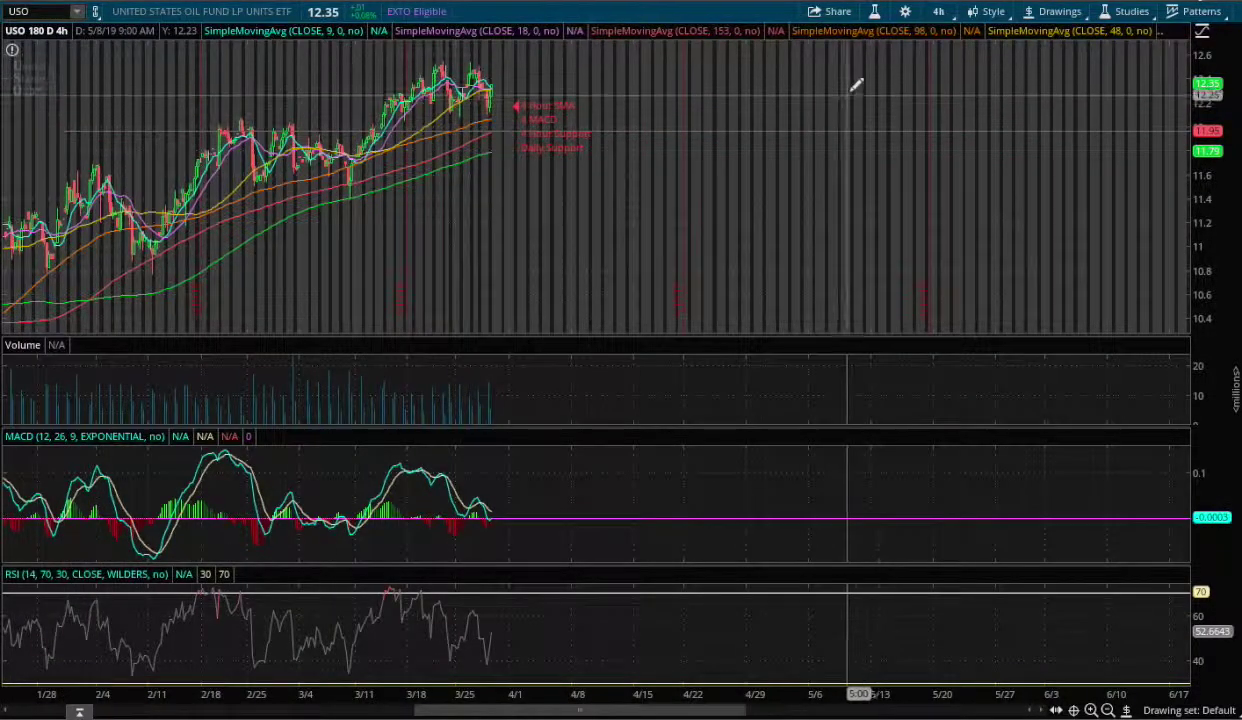
Step: Examine the support line on the 20-year daily time frame around the January to March candles, and return to the 4-hour time frame
left_click(940, 13)
left_click(888, 194)
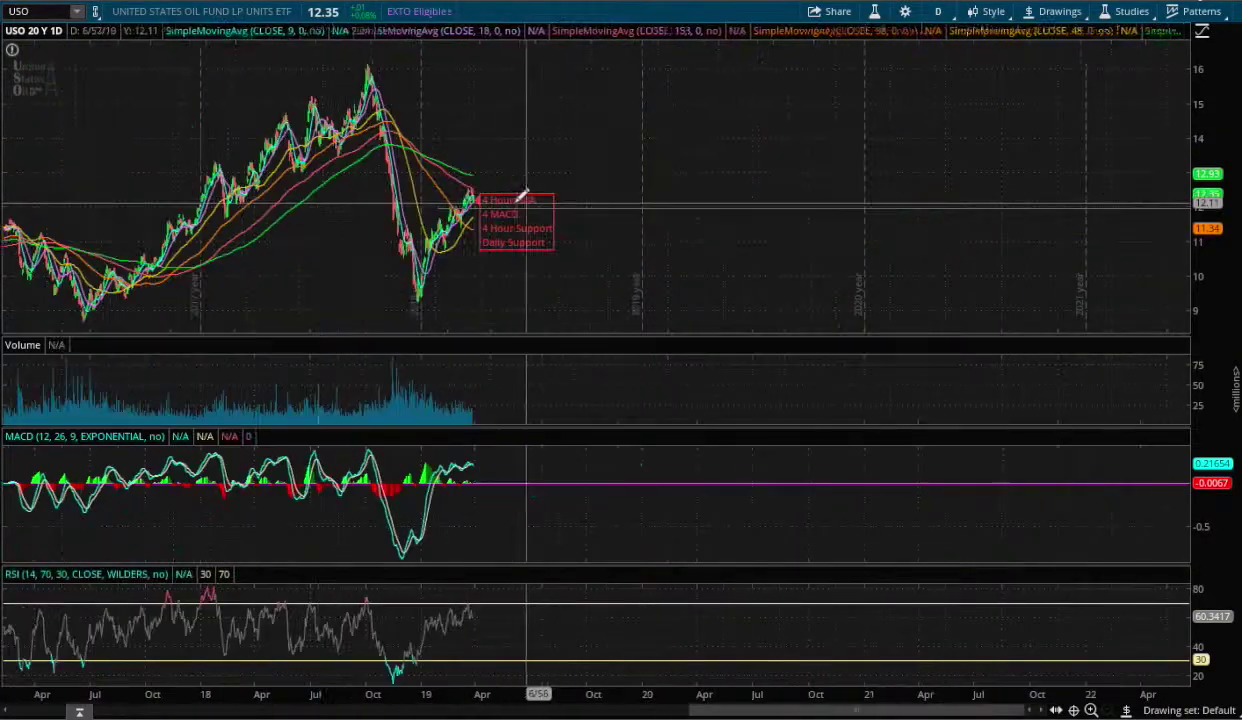
left_click_drag(255, 216, 738, 216)
left_click_drag(456, 185, 400, 155)
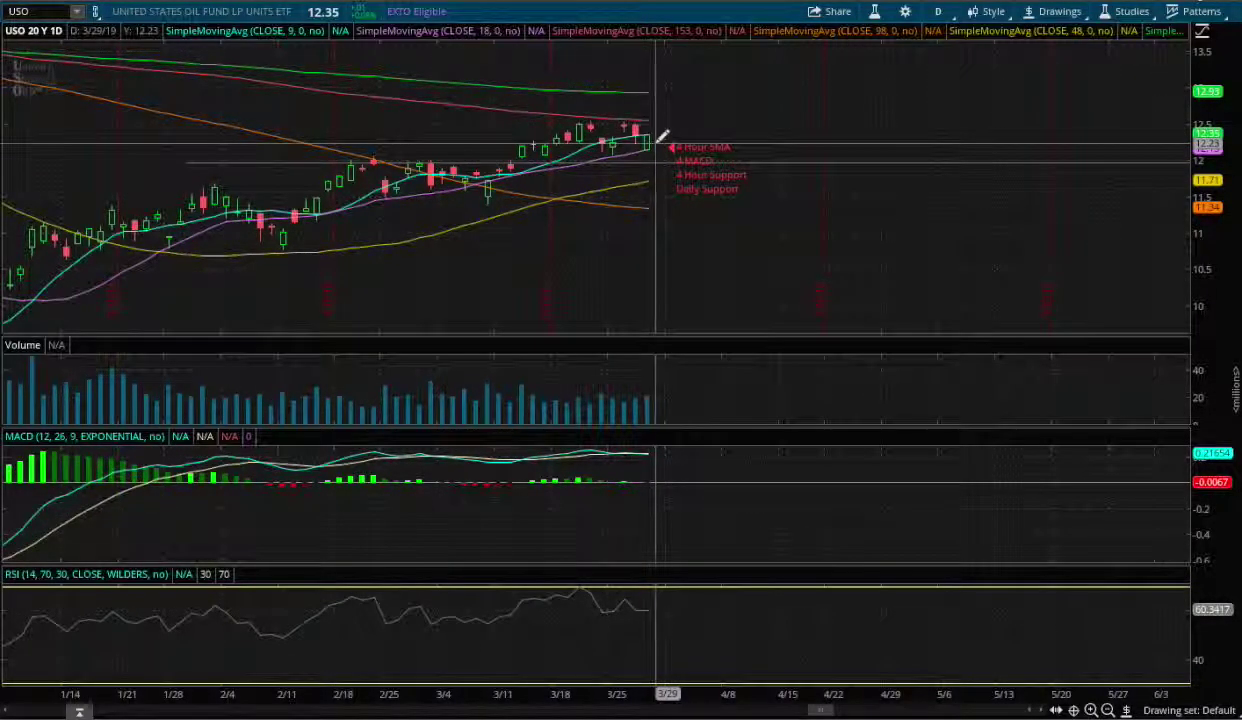
left_click(944, 20)
left_click(873, 191)
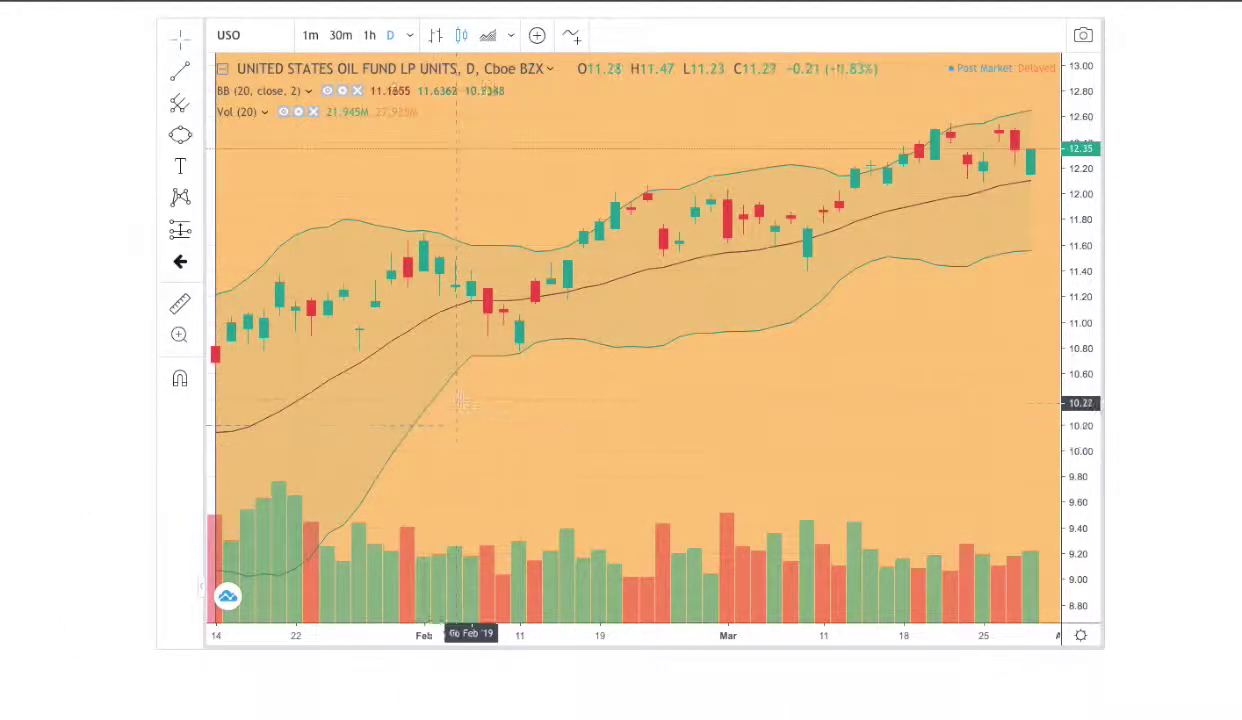
Step: Switch to the TradingView charts page, draw an ellipse around the 6 to 11 February 2019 candles near the middle Bollinger Band, and fill it green
scroll(108, 470, "down", 10)
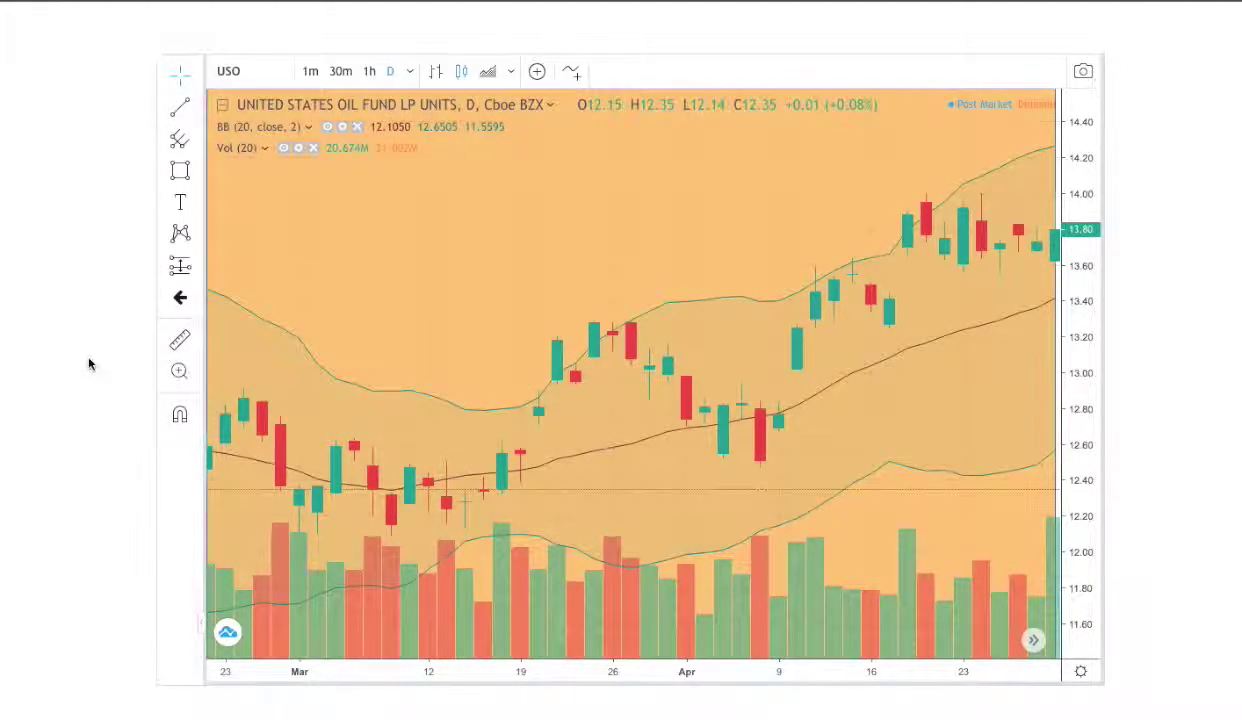
scroll(88, 364, "up", 5)
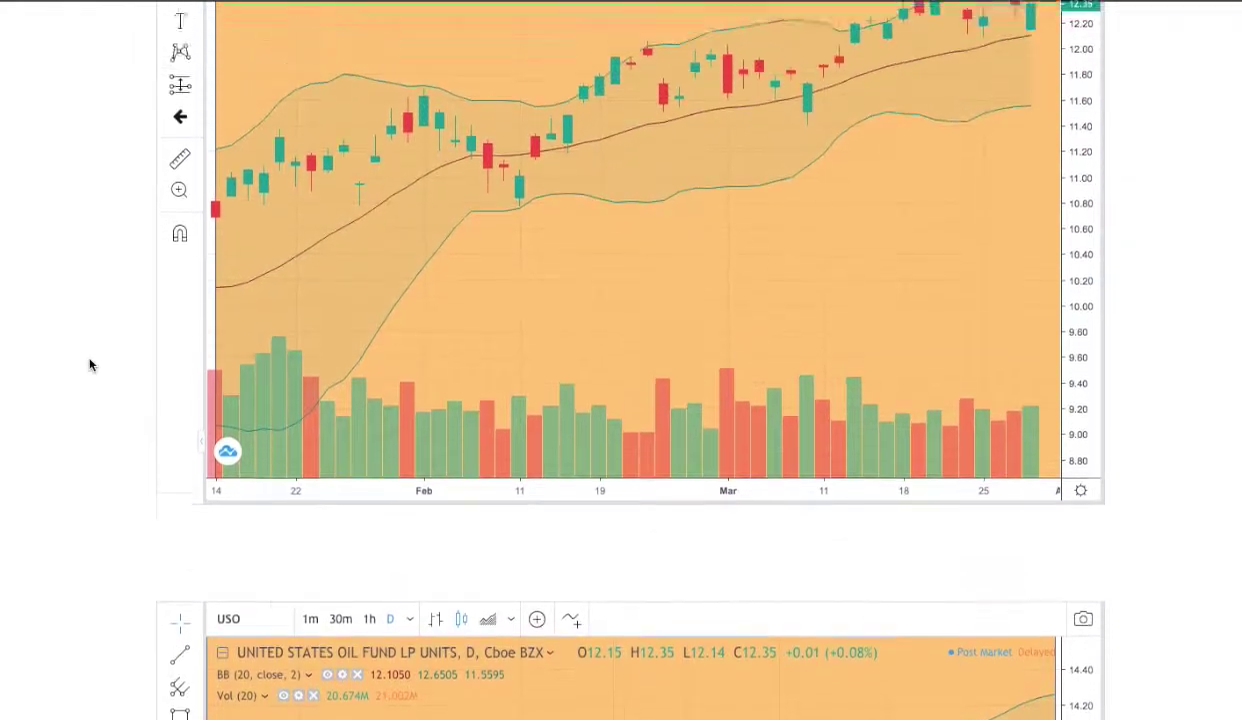
scroll(89, 364, "down", 5)
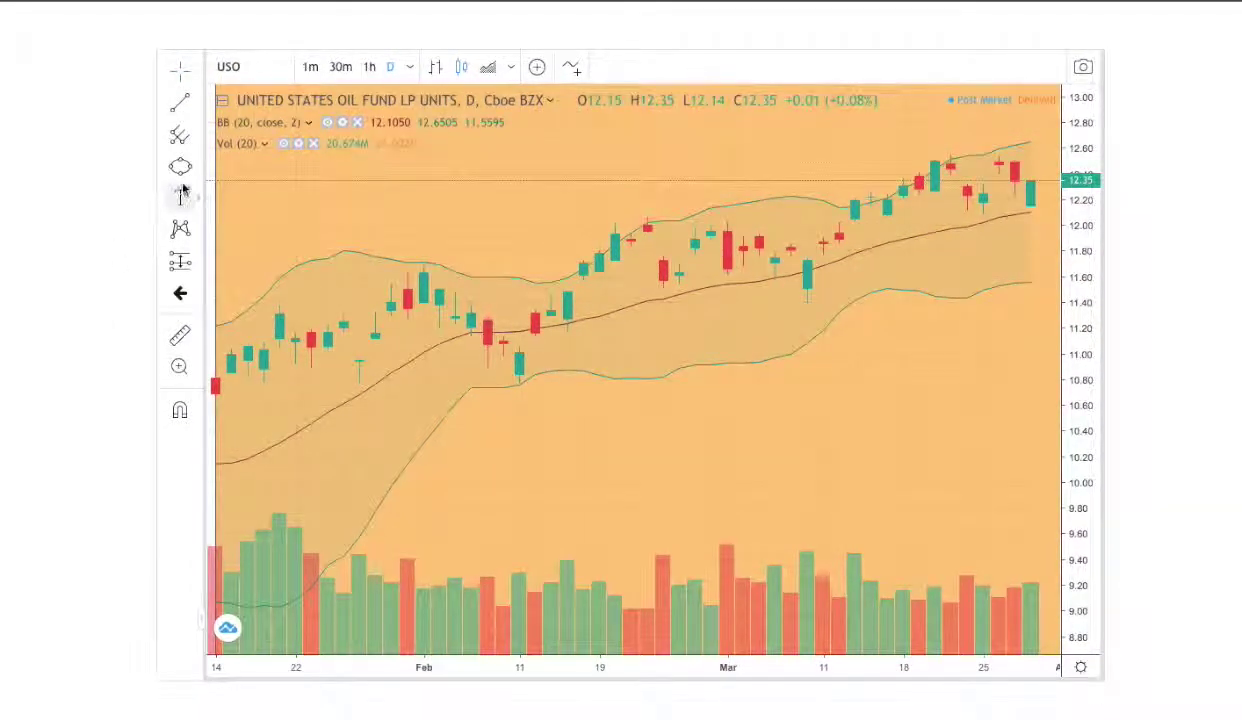
left_click(198, 168)
left_click(222, 274)
left_click(471, 333)
left_click(535, 340)
left_click(500, 364)
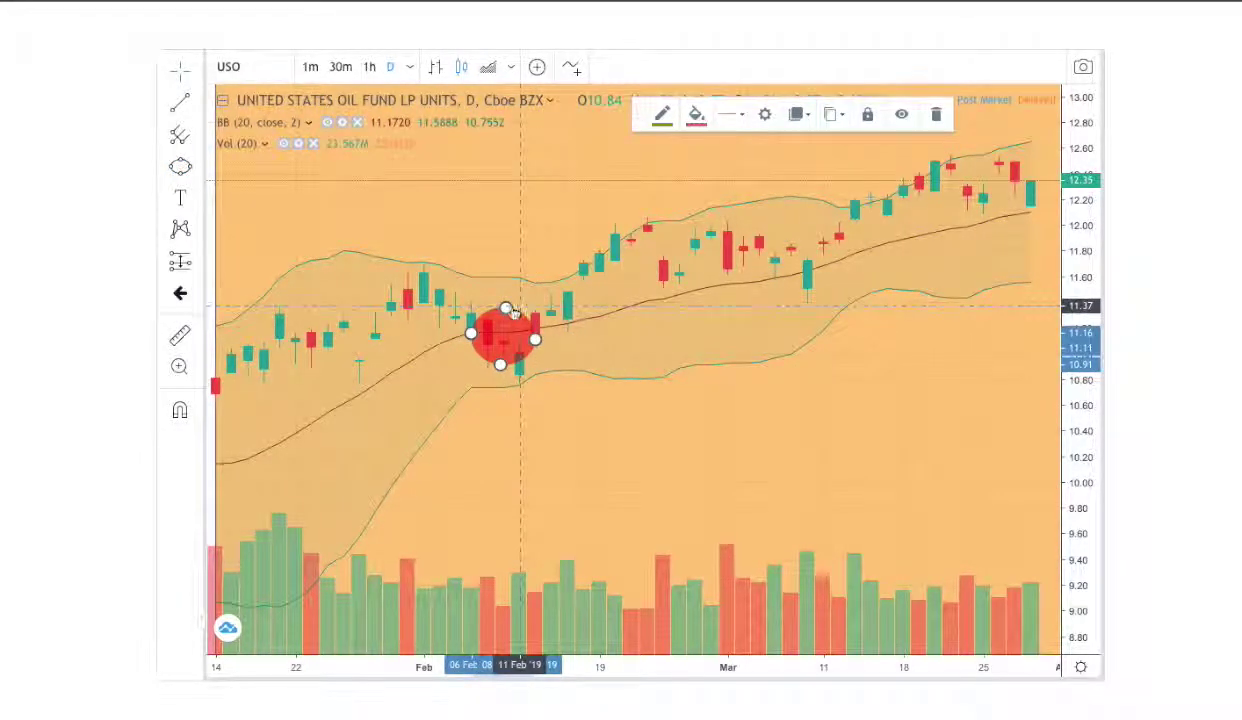
left_click(697, 116)
left_click(755, 165)
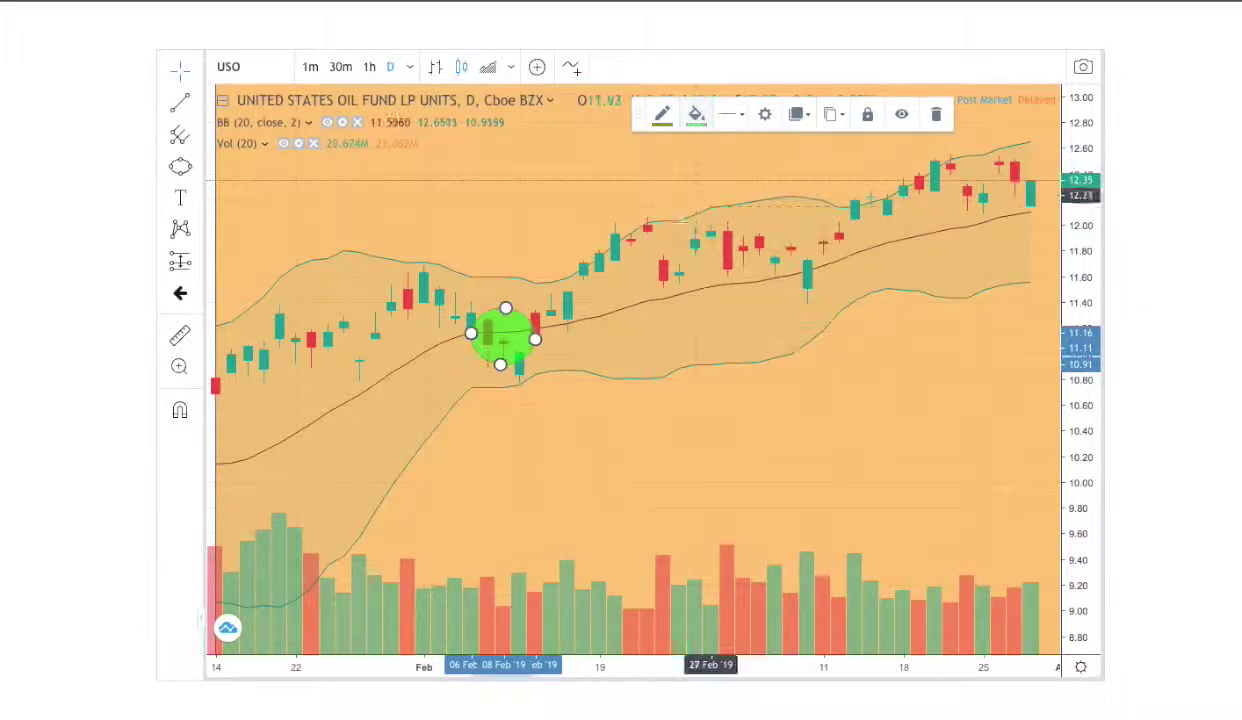
Step: Draw red-filled ellipses around the upper-band candles near 21 February and 20 March on the 2019 USO chart
left_click(187, 171)
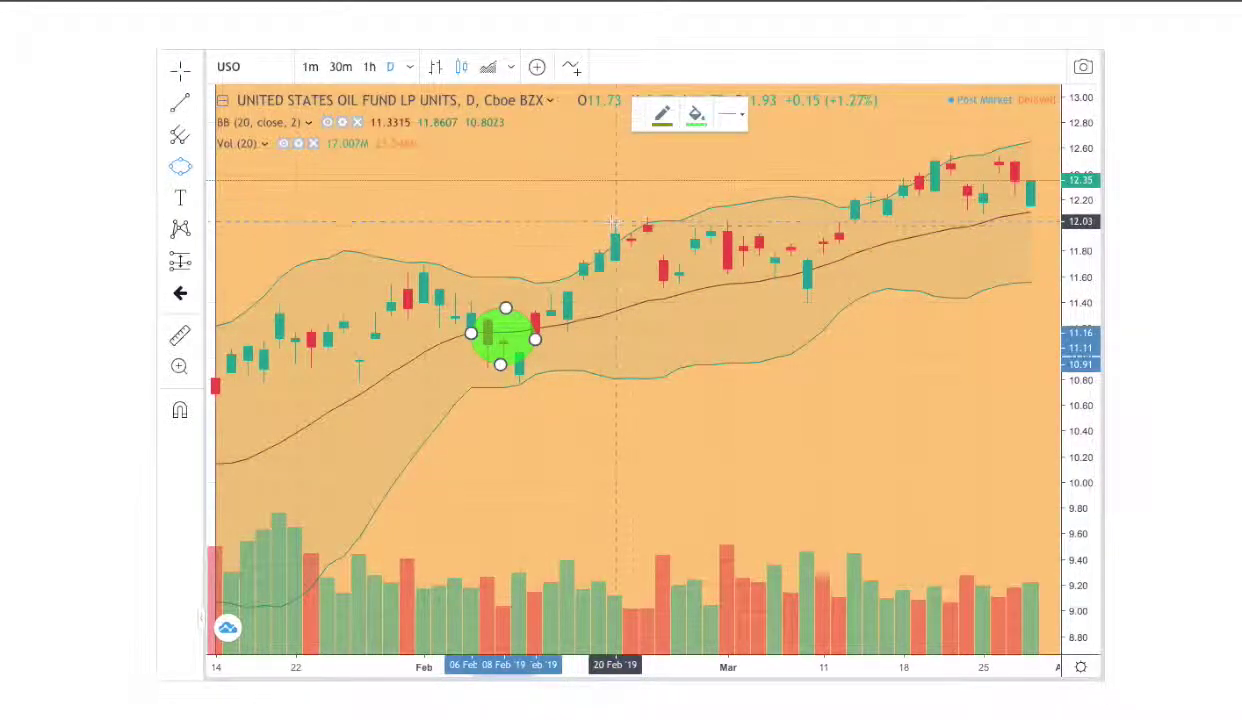
left_click(615, 215)
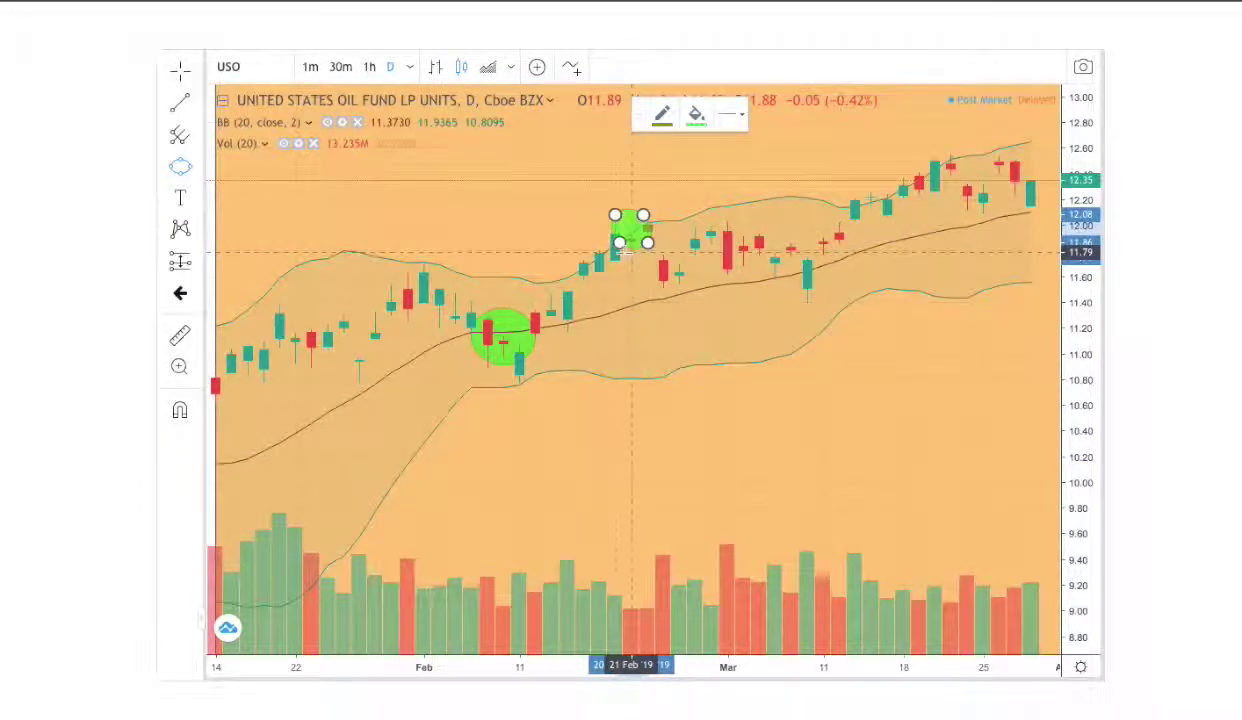
left_click(623, 250)
left_click(697, 115)
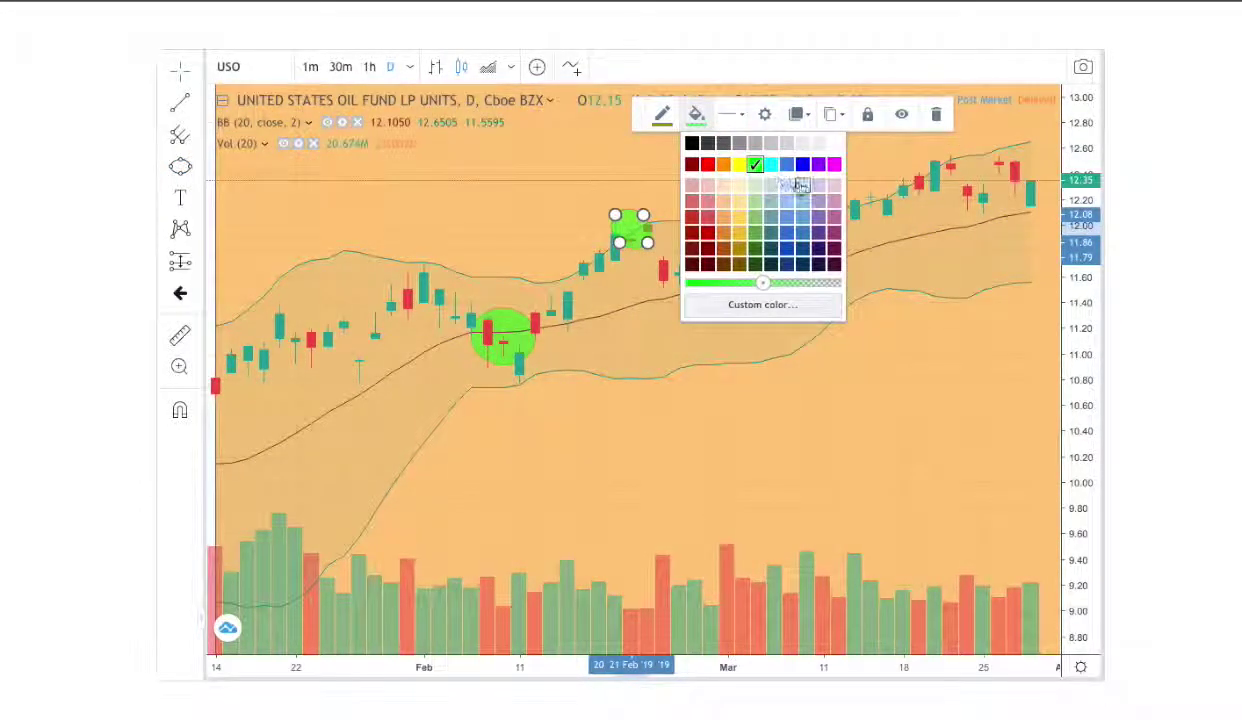
left_click(708, 166)
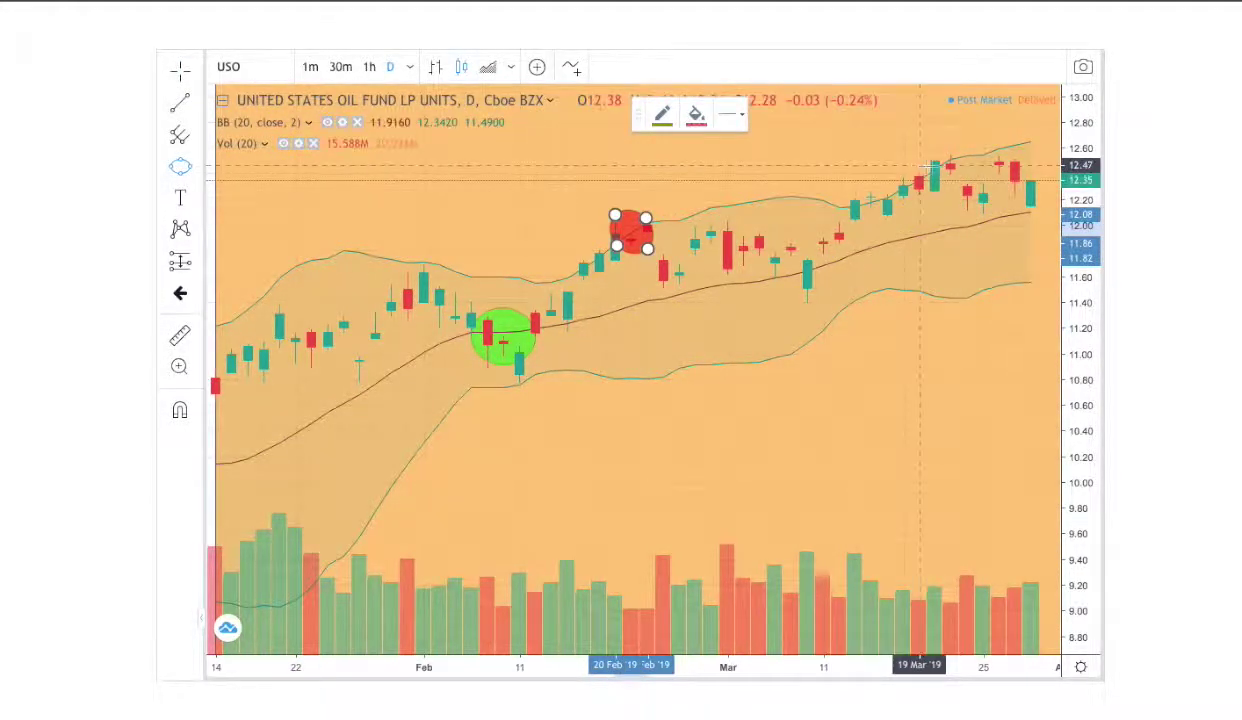
left_click(919, 157)
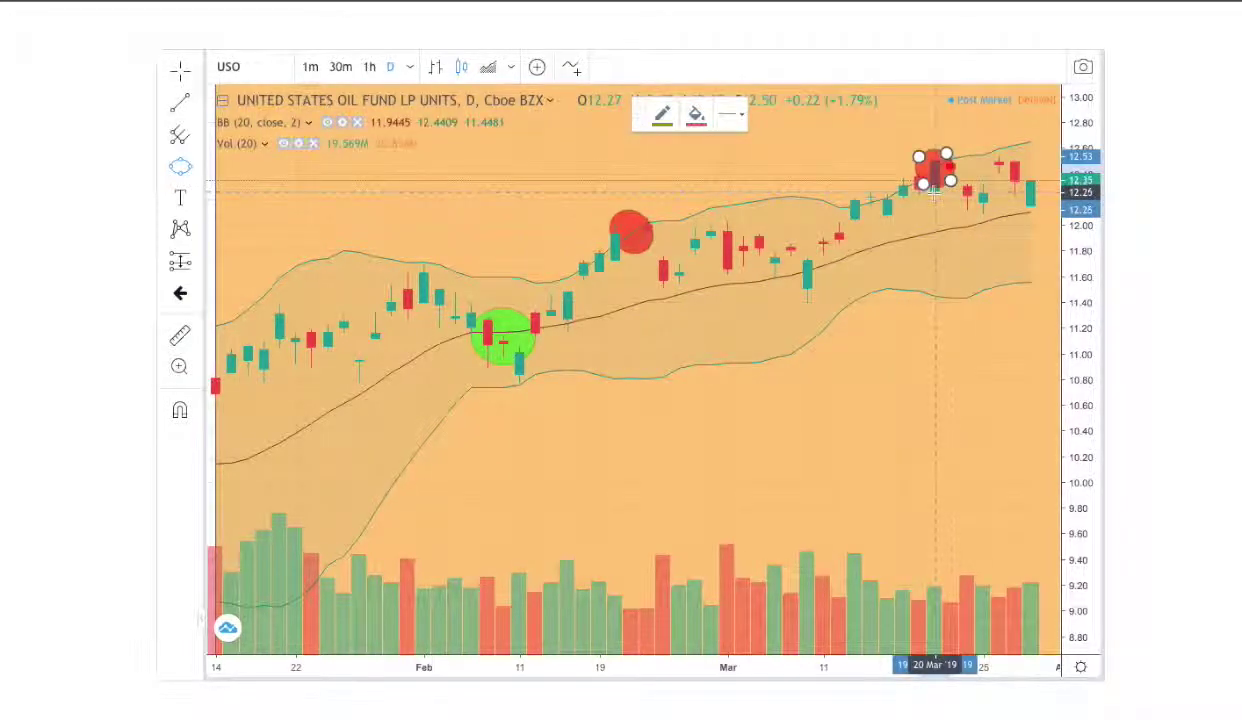
left_click(935, 192)
Step: Draw an ellipse around the candles near 8 March 2019 at the middle Bollinger Band and fill it green
left_click(202, 171)
left_click(230, 273)
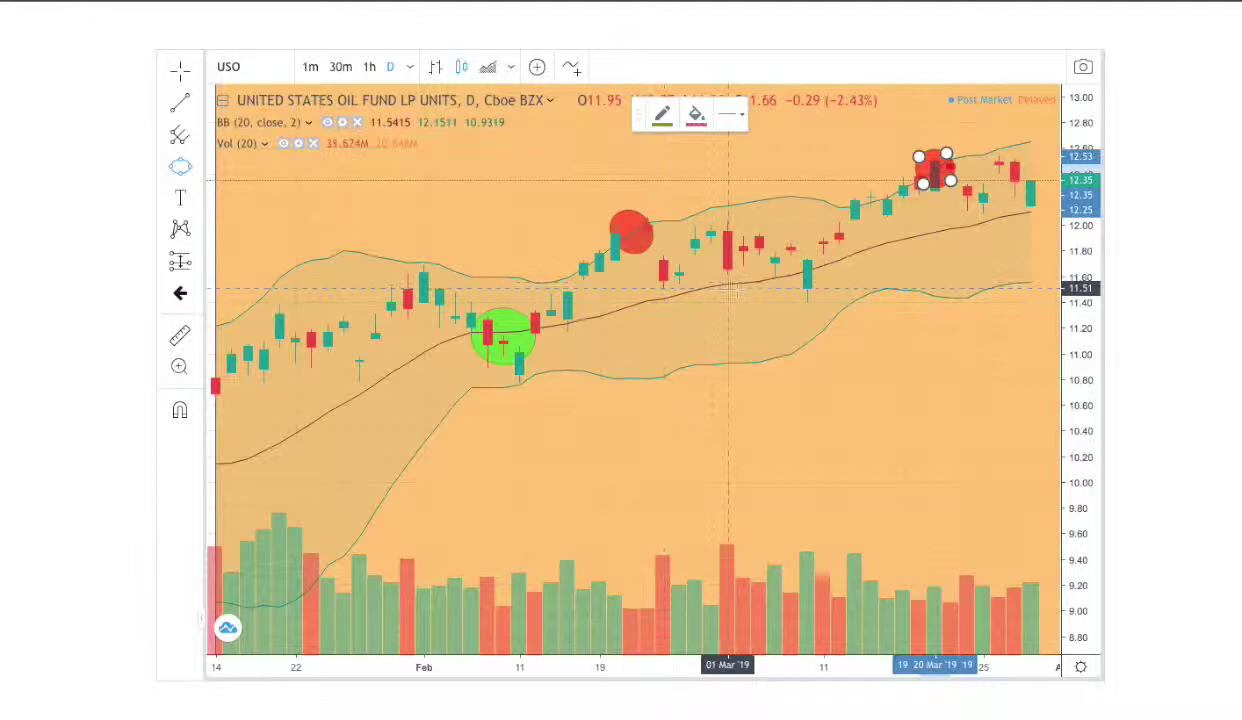
left_click(776, 264)
left_click(838, 281)
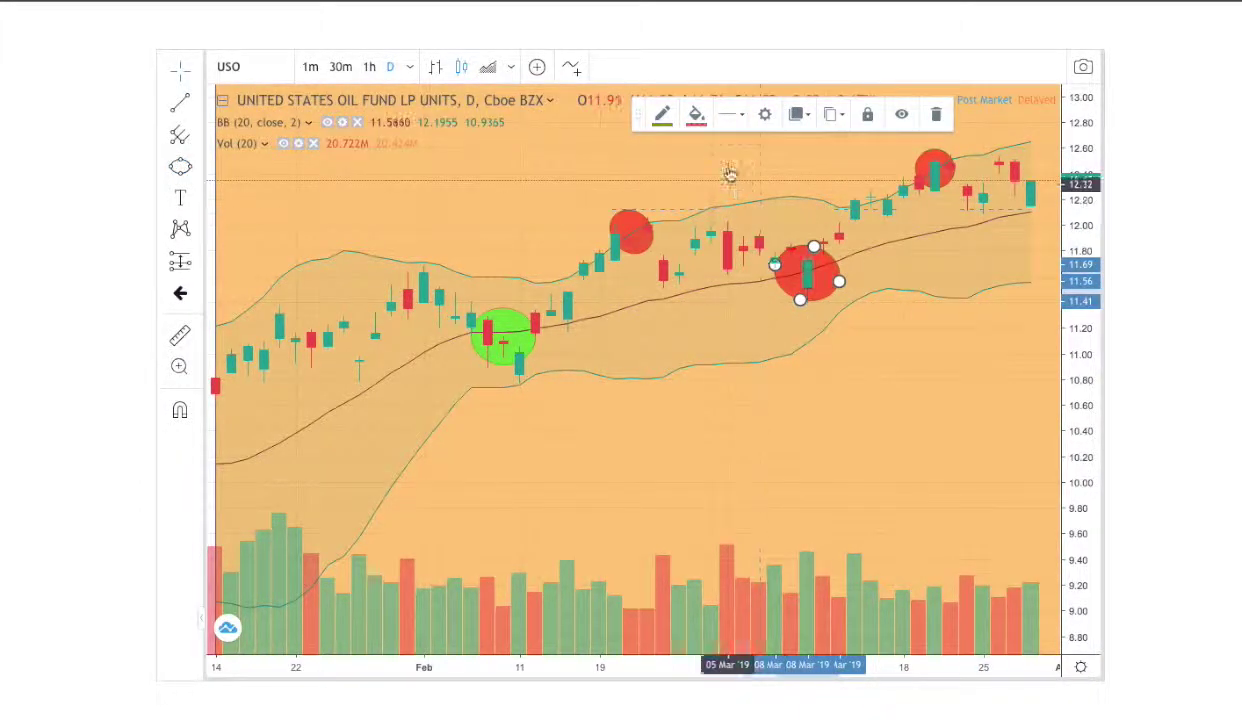
left_click(694, 117)
left_click(755, 165)
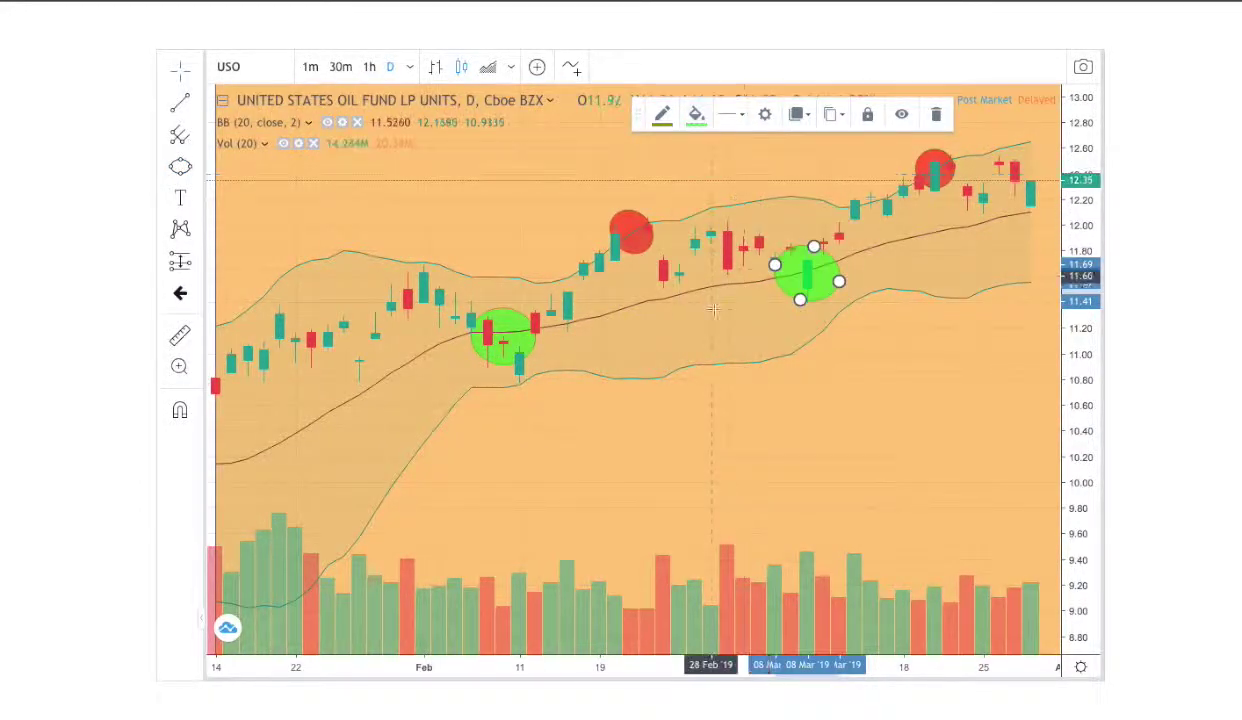
left_click(680, 348)
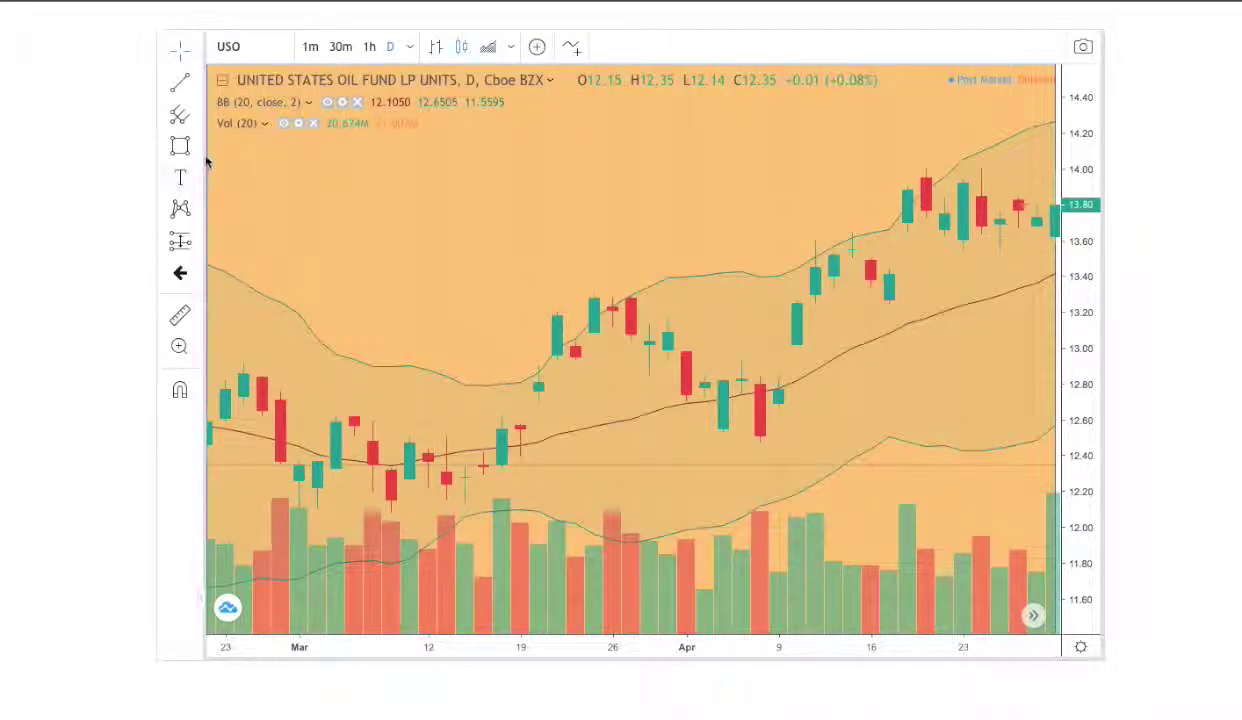
Step: Draw green ellipses on the 2018 USO chart around the middle-band candles near 14 March and 5 April
left_click(200, 152)
left_click(240, 248)
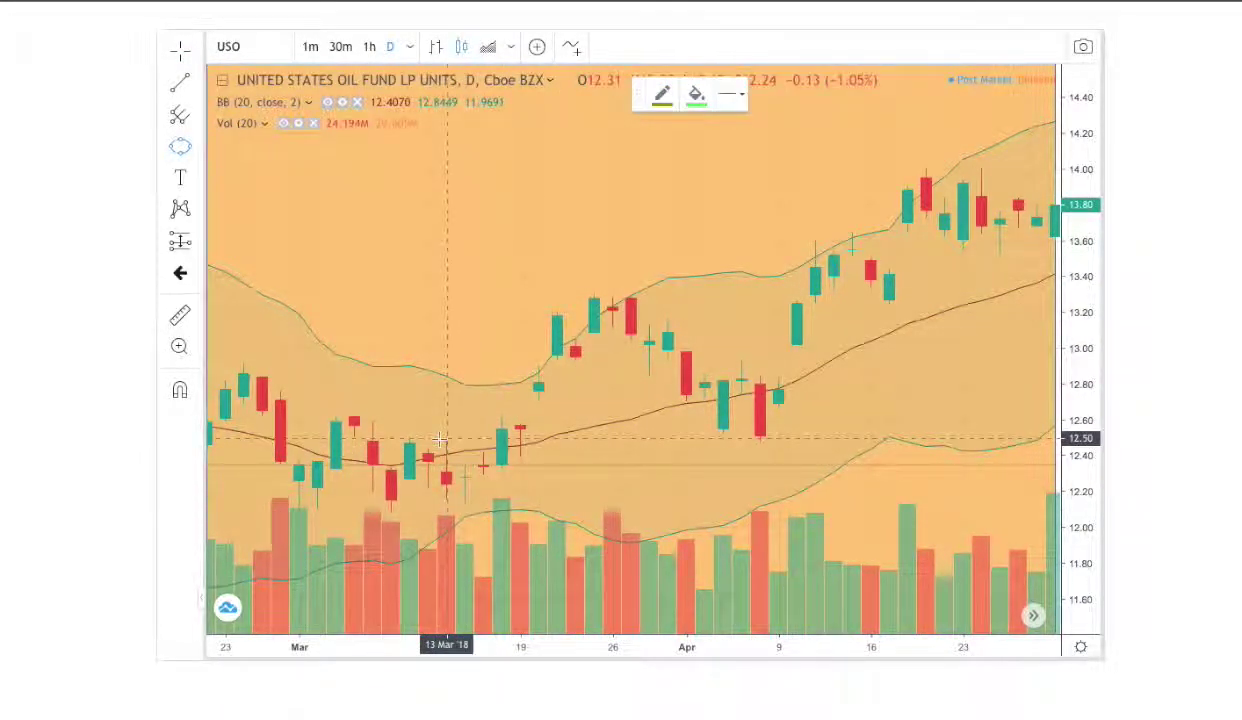
left_click_drag(446, 438, 501, 466)
left_click(487, 426)
left_click(181, 148)
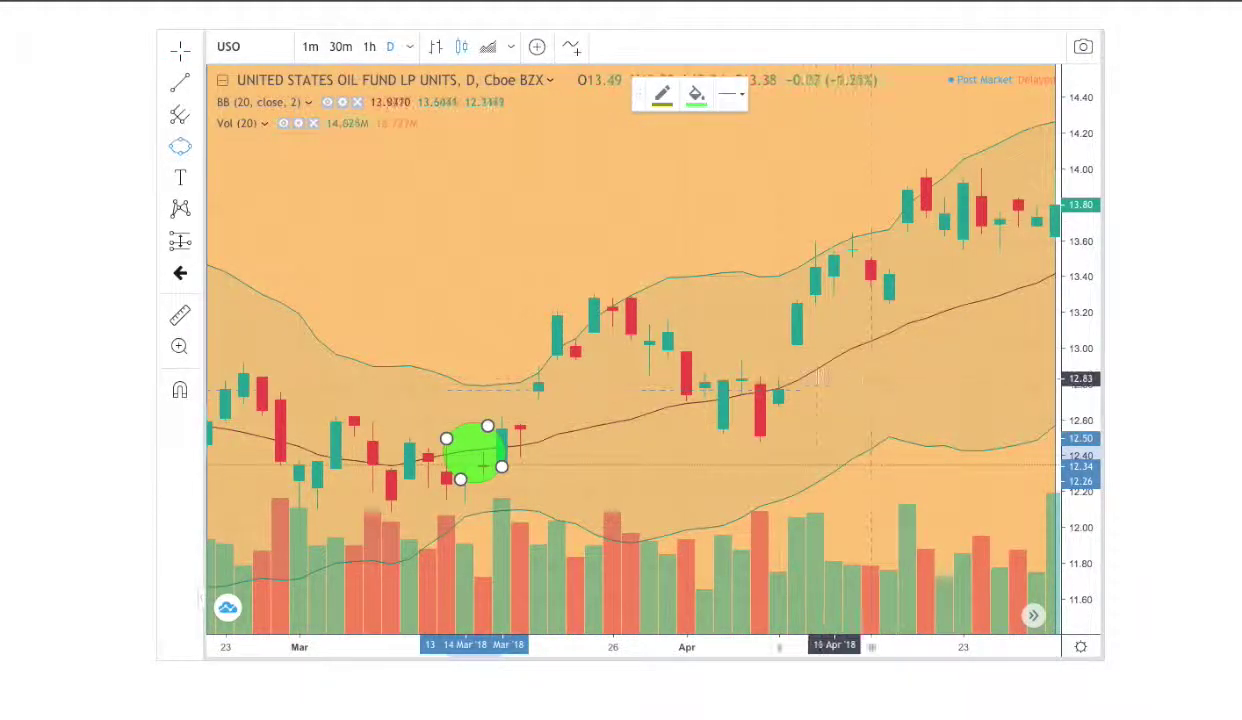
left_click(778, 397)
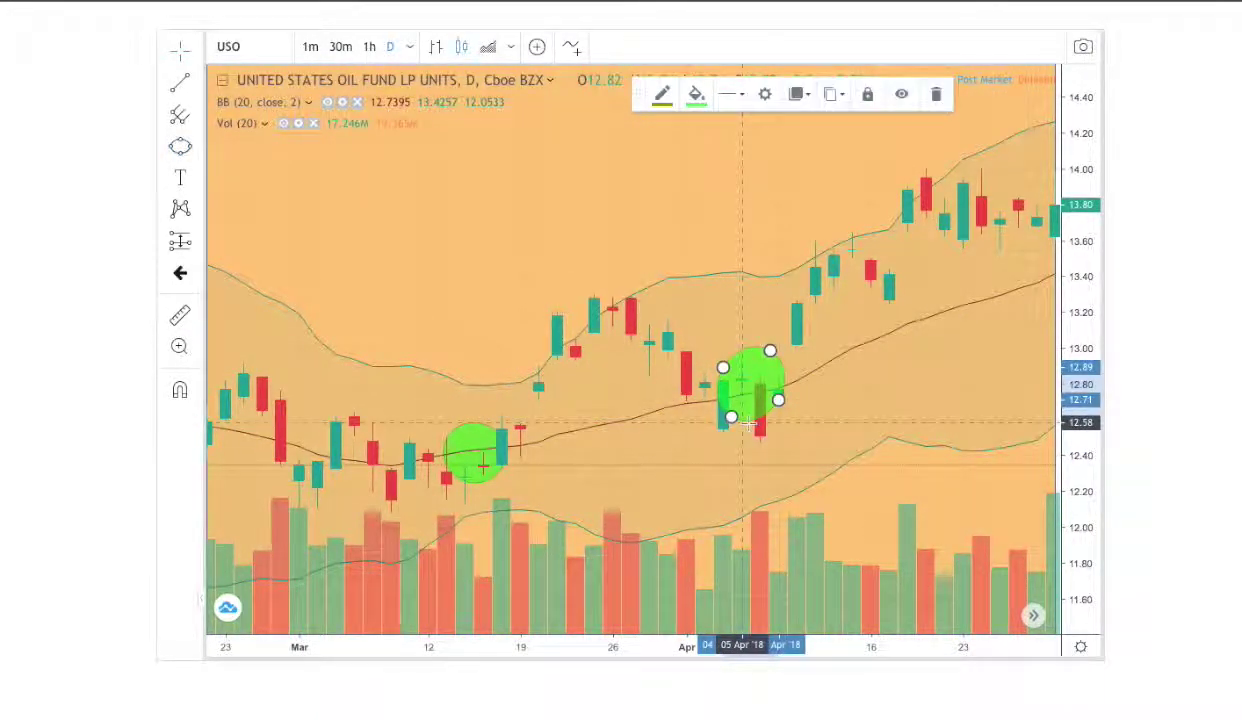
Step: Draw an ellipse around the upper-band candles near 26 March 2018 and fill it red
left_click(198, 150)
left_click(236, 252)
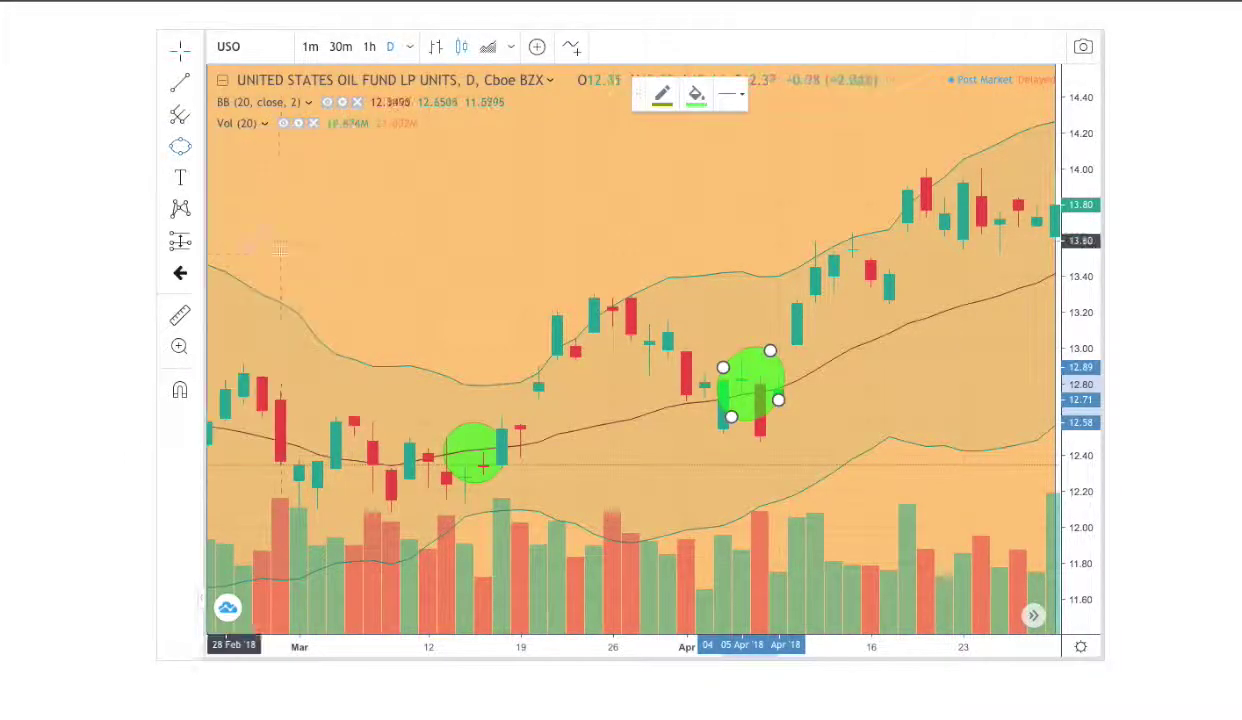
left_click(611, 344)
left_click(697, 94)
left_click(708, 145)
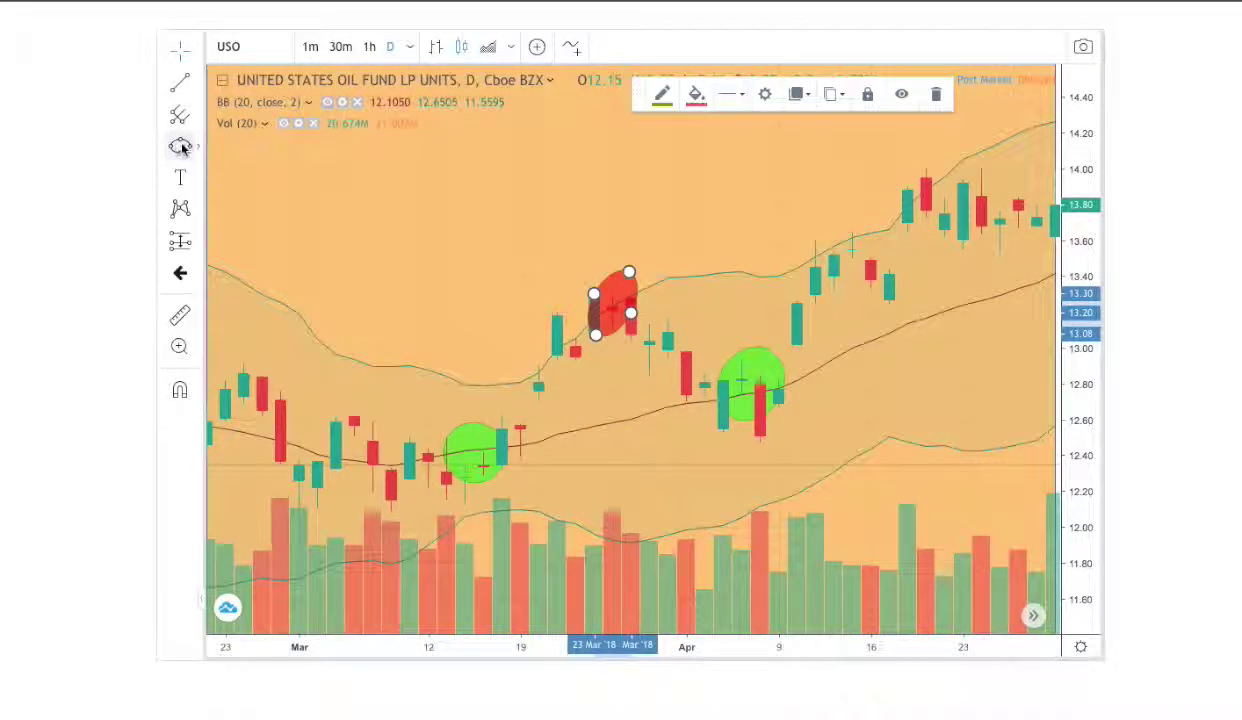
Step: Draw a red ellipse around the upper-band candles between 16 and 23 April 2018
left_click(907, 176)
left_click(962, 202)
left_click(921, 217)
left_click(899, 230)
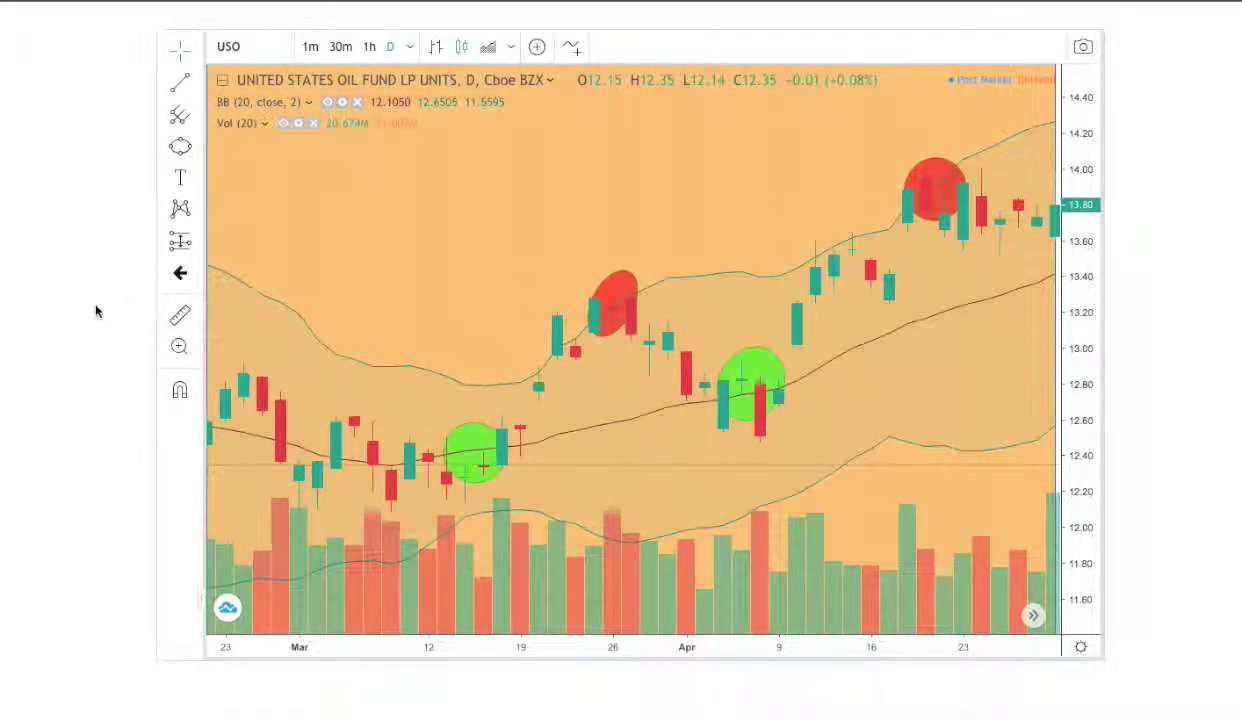
Step: Compare the marked Bollinger Band touches on the 2019 and 2018 USO charts, and view the Projection Model (3 Month) chart
scroll(96, 311, "up", 1)
scroll(96, 309, "down", 1)
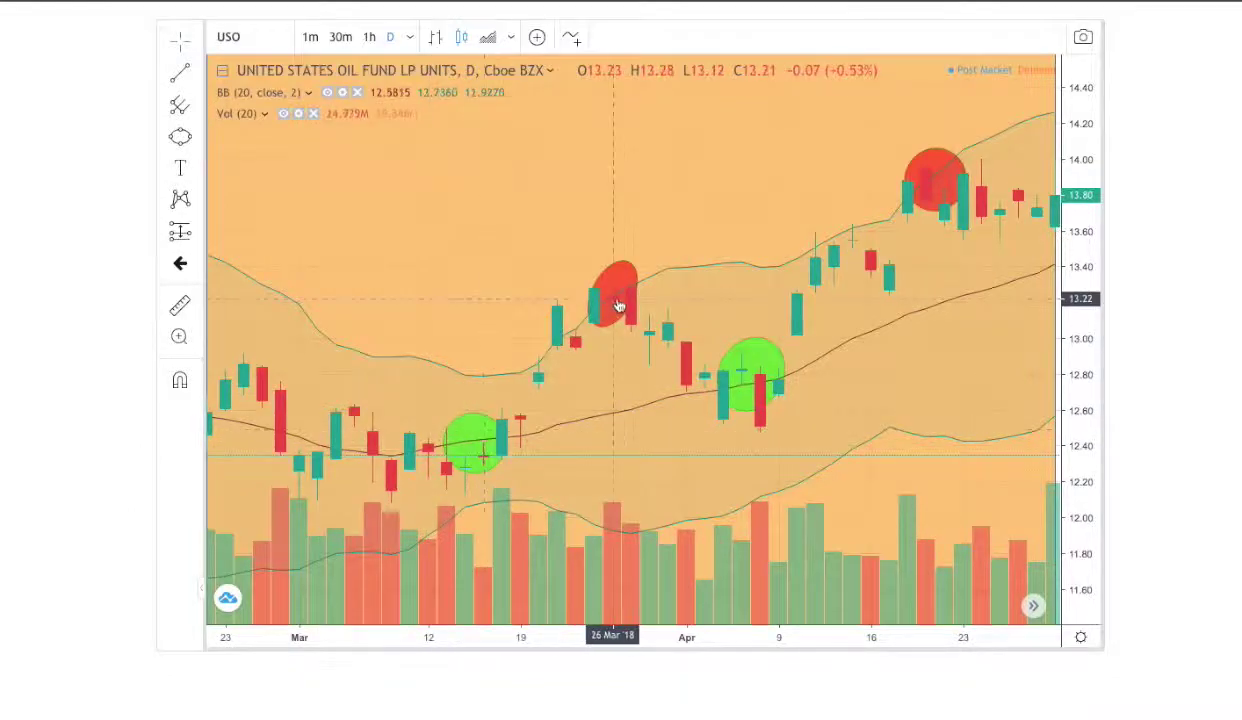
scroll(75, 277, "up", 1)
scroll(77, 270, "down", 8)
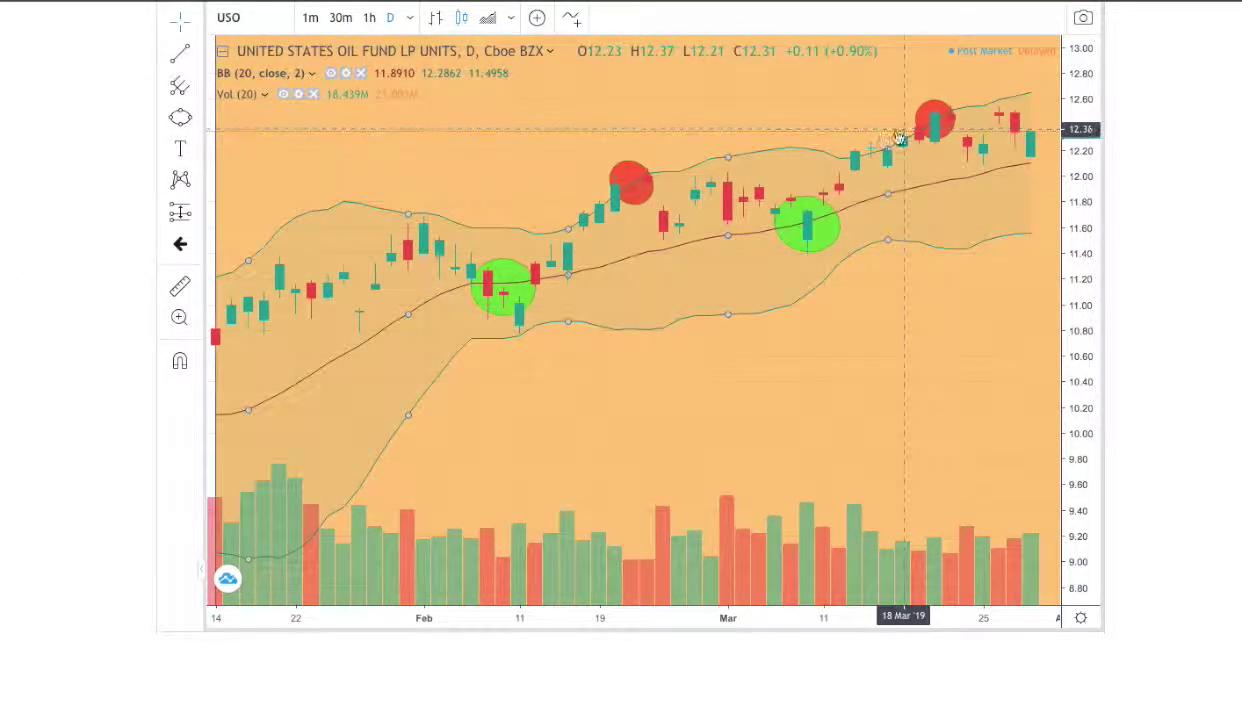
scroll(59, 289, "up", 1)
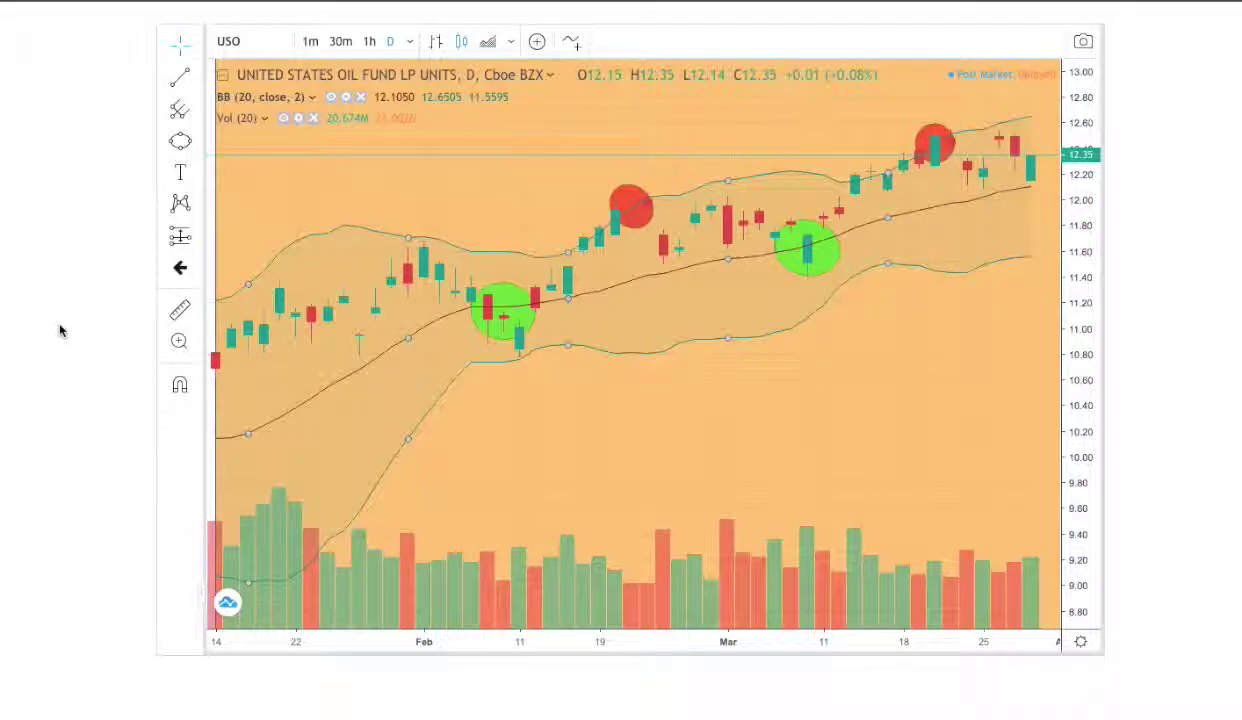
scroll(58, 335, "down", 7)
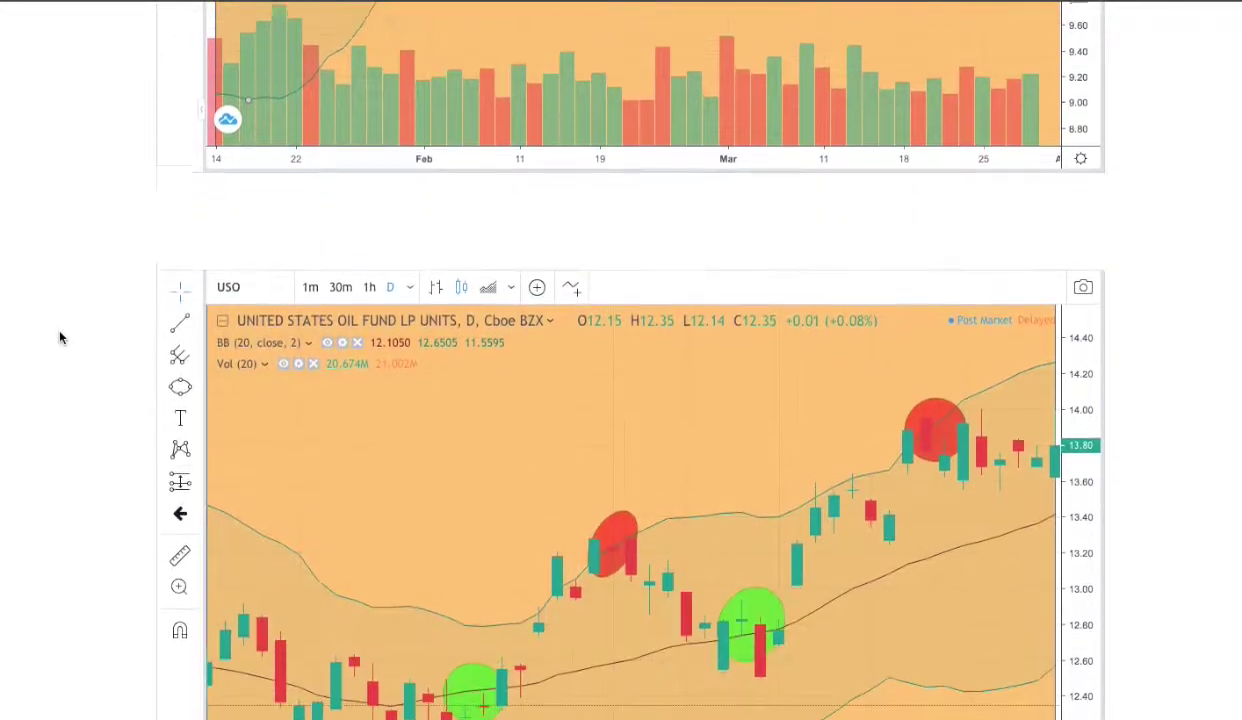
scroll(60, 338, "down", 5)
scroll(62, 340, "down", 1)
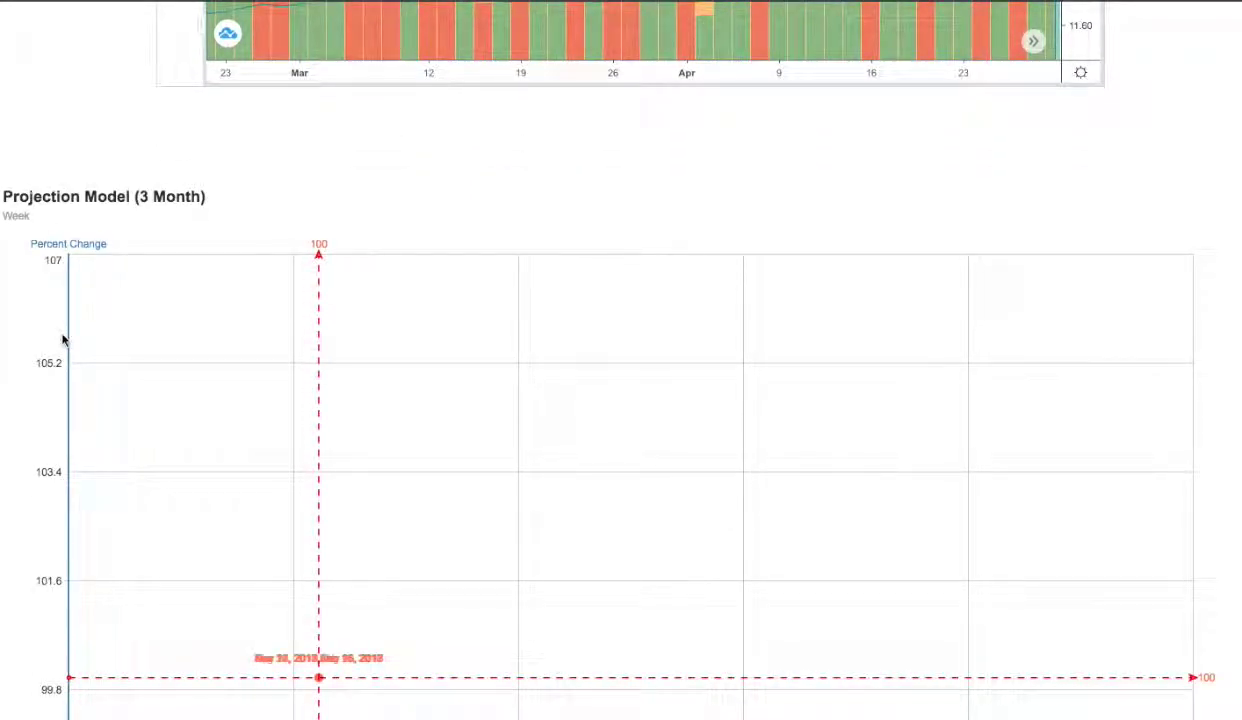
Step: Advance the Projection Model (3 Month) one week at a time from week 2 to week 8, and inspect the Apr 30, 2018,Feb 16, 2018 point
scroll(61, 339, "up", 4)
scroll(60, 338, "up", 2)
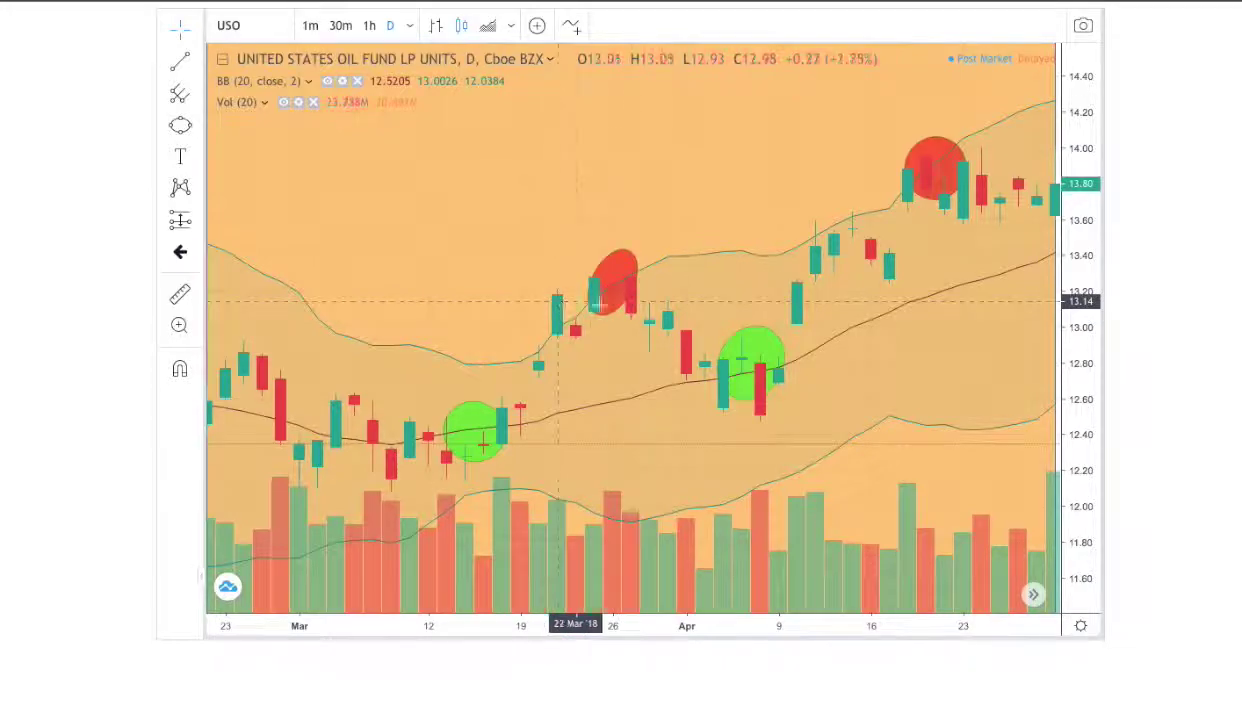
scroll(108, 352, "down", 7)
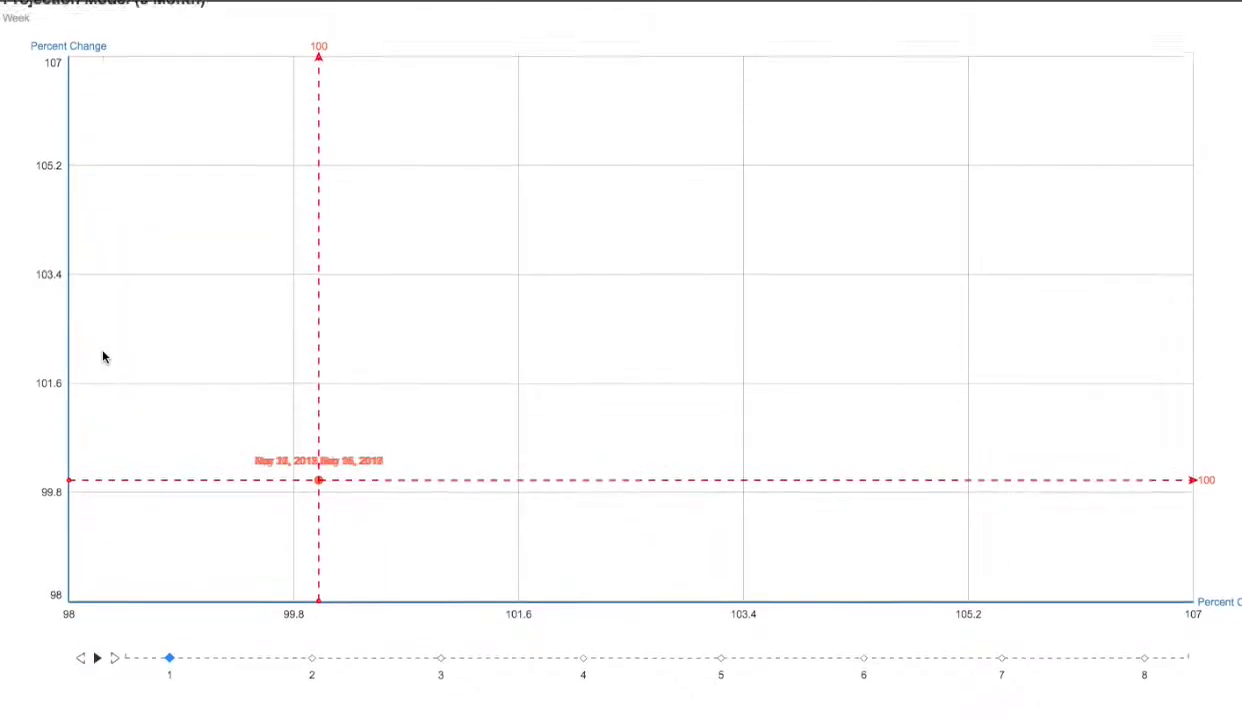
scroll(104, 354, "up", 1)
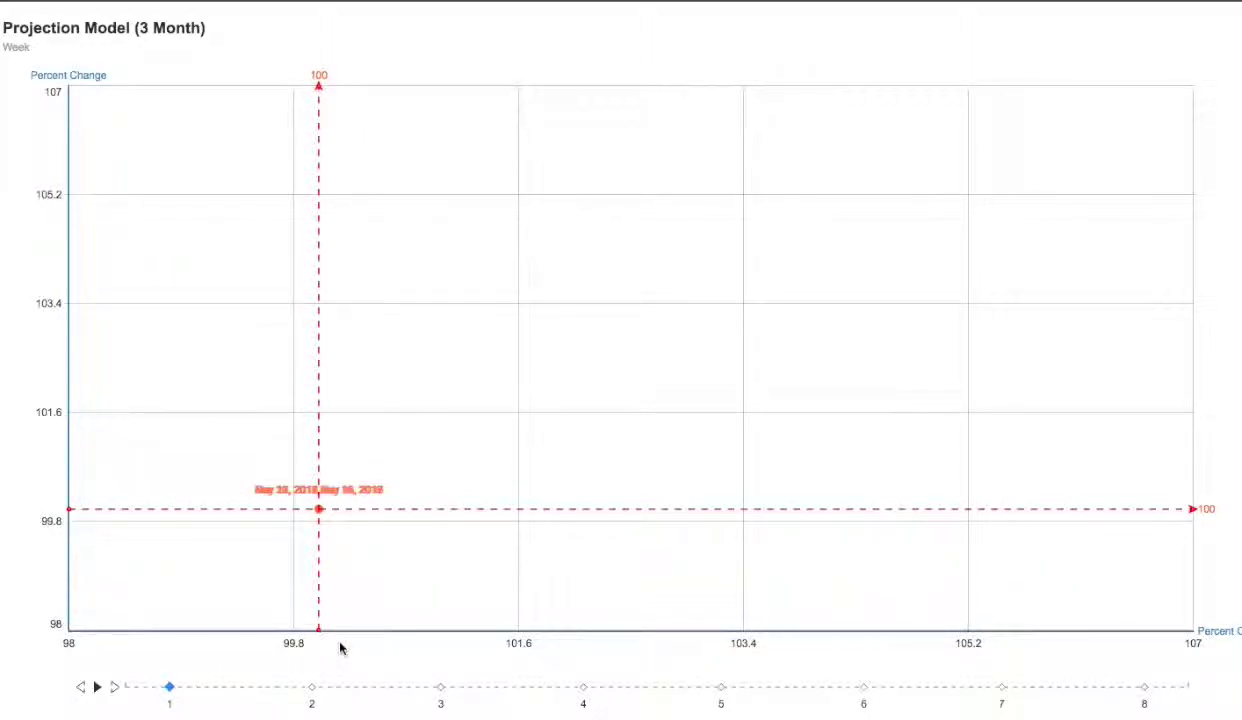
left_click(313, 688)
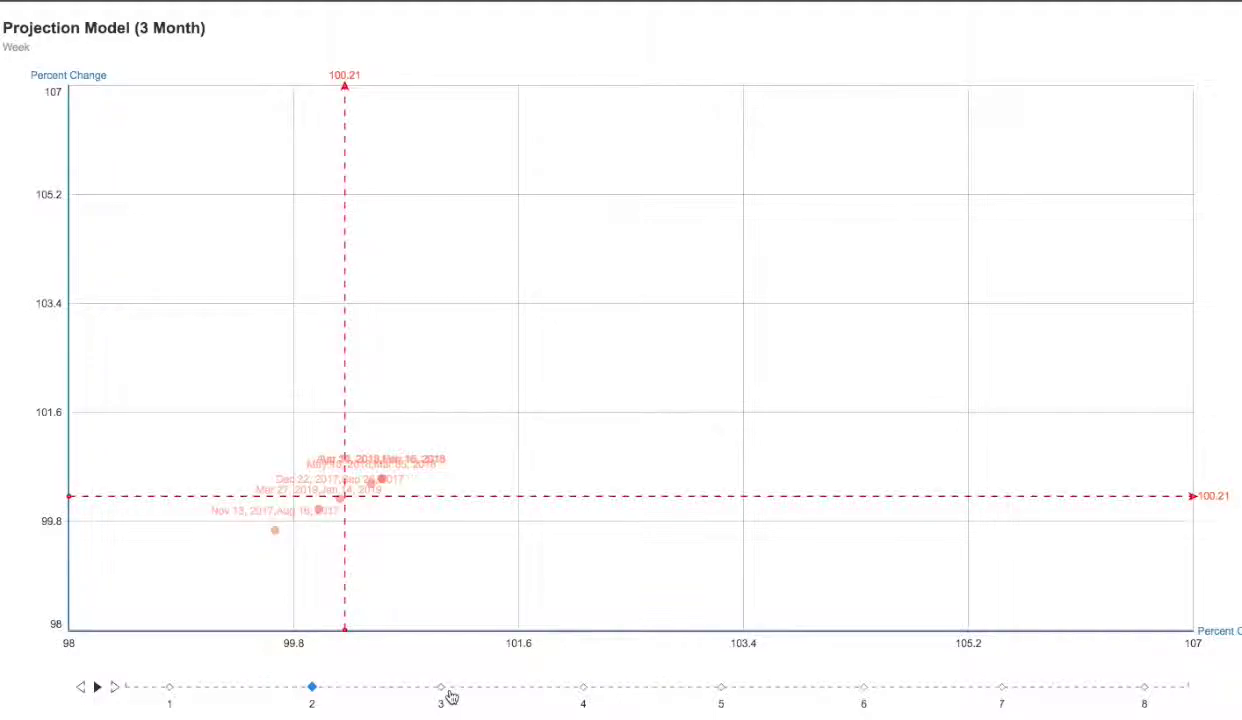
left_click(441, 687)
left_click(585, 688)
left_click(720, 689)
left_click(840, 689)
left_click(996, 686)
left_click(1136, 687)
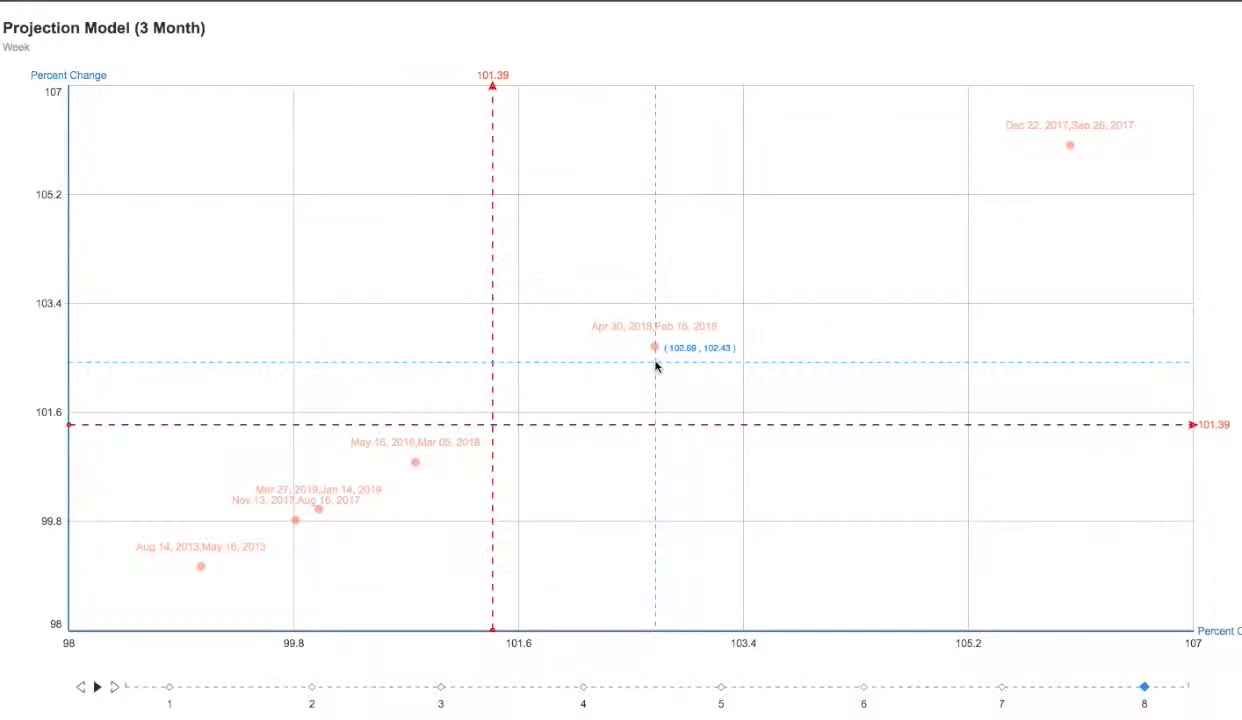
mouse_move(656, 352)
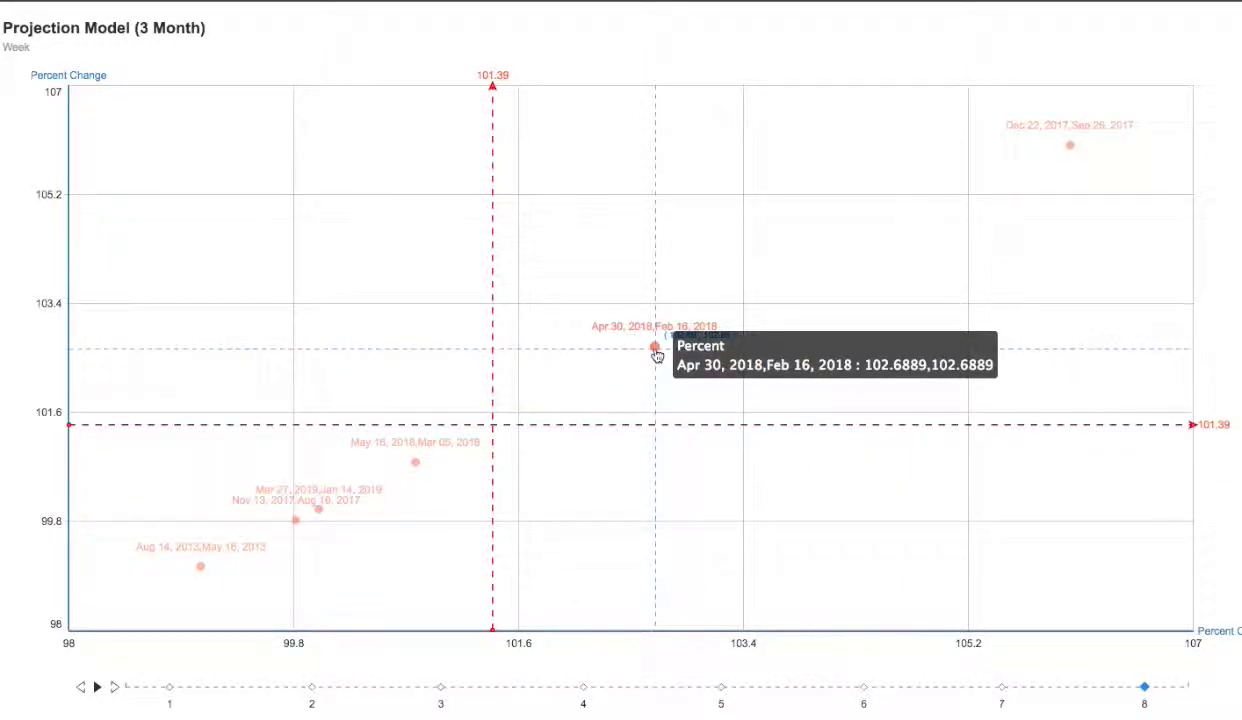